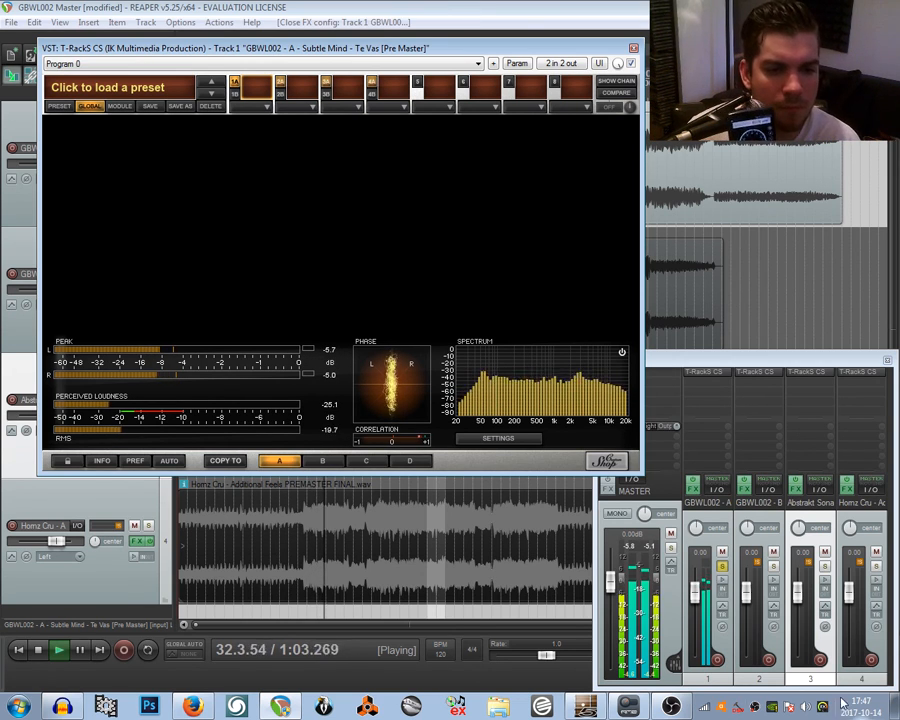
- Set the Main output fader to about -12.9 dB in RME TotalMix FX, then return to REAPER
{"action": "left_click", "coordinate": [847, 703]}
{"action": "left_click_drag", "start_coordinate": [471, 617], "coordinate": [469, 613]}
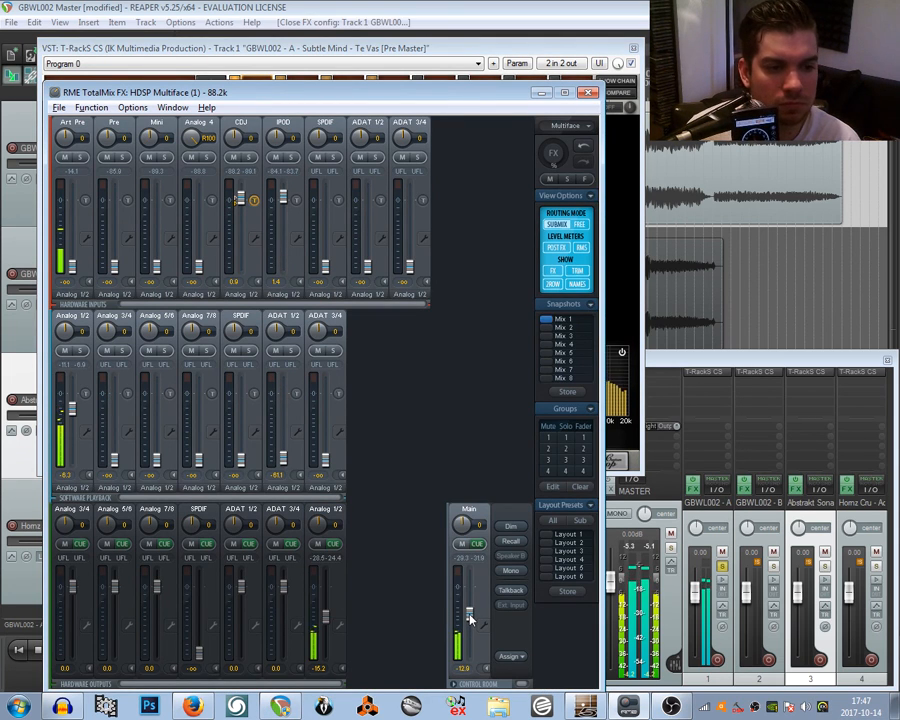
{"action": "left_click", "coordinate": [546, 52]}
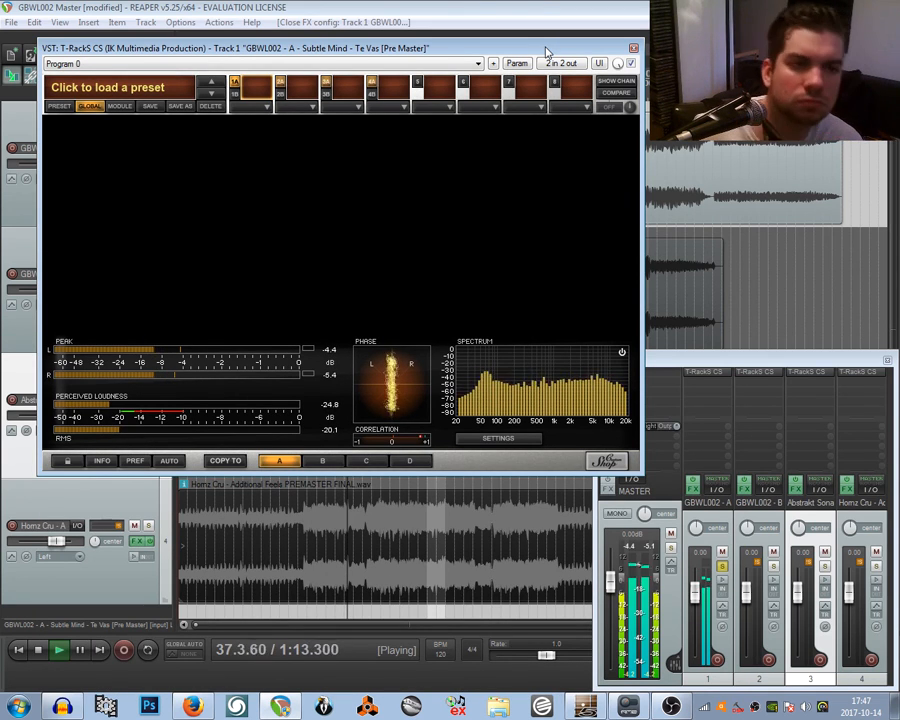
- Close the T-RackS CS window, listen to track 1 from bar 53, and stop playback
{"action": "left_click", "coordinate": [633, 48]}
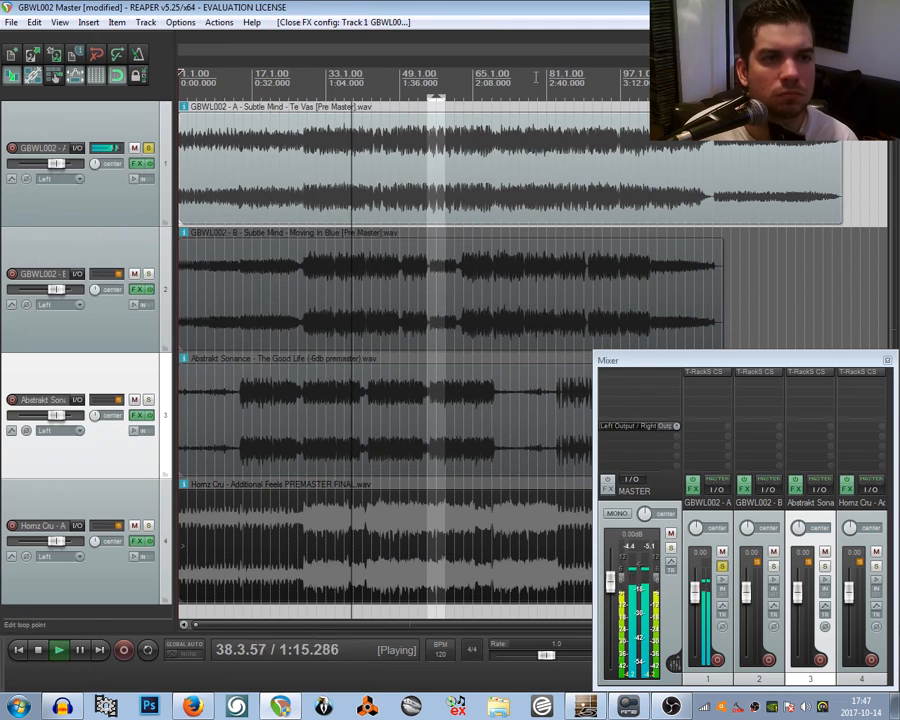
{"action": "left_click", "coordinate": [418, 76]}
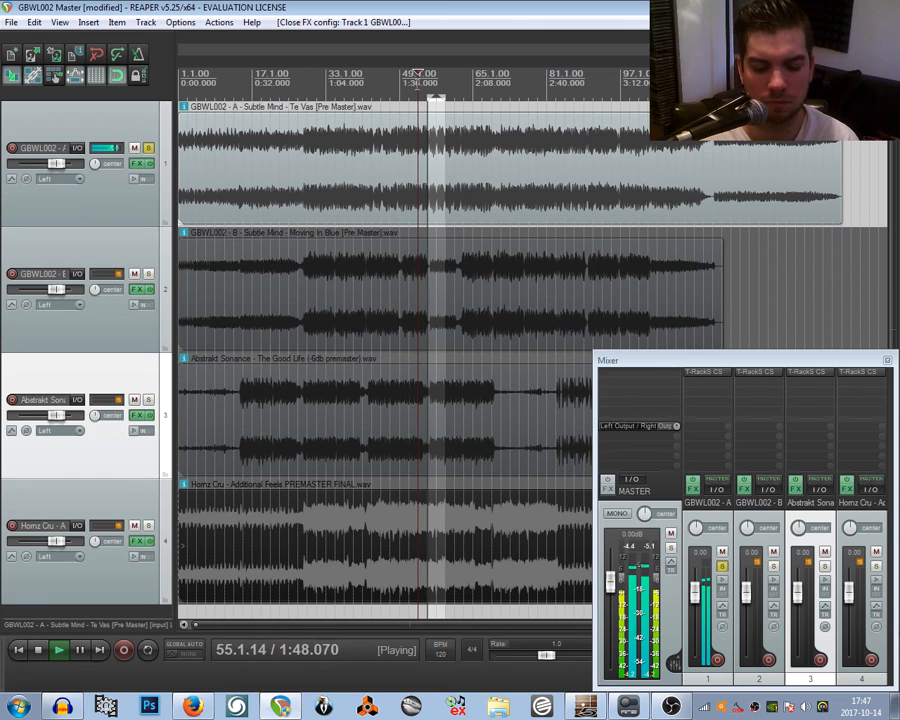
{"action": "key", "text": "space"}
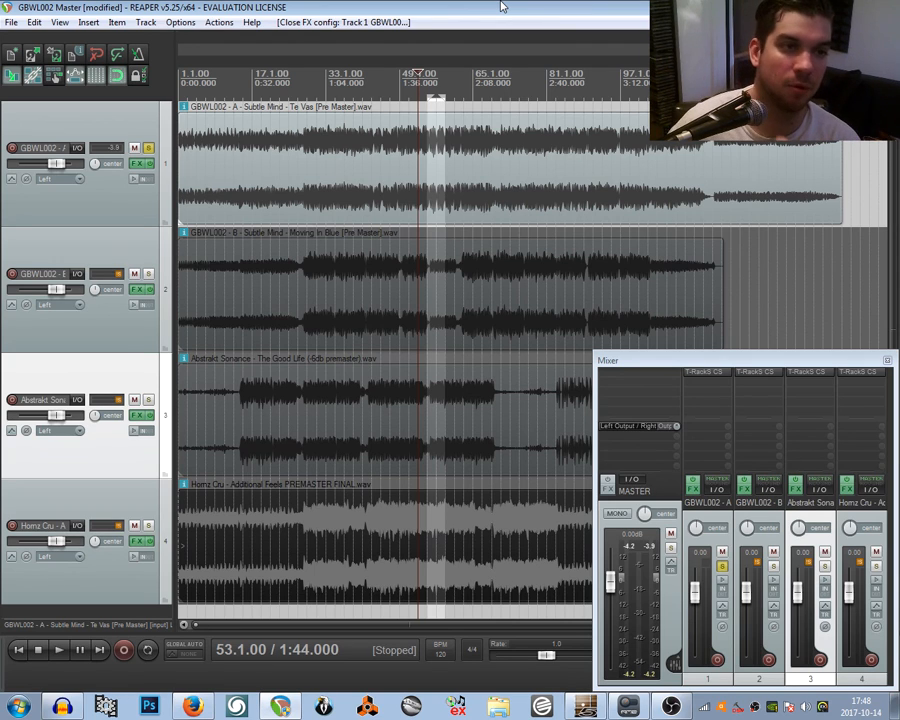
- Move the edit cursor to bar 33 (1:04) and open T-RackS CS on track 1, clear of the main window's timeline
{"action": "left_click", "coordinate": [308, 82]}
{"action": "left_click", "coordinate": [330, 82]}
{"action": "left_click", "coordinate": [703, 373]}
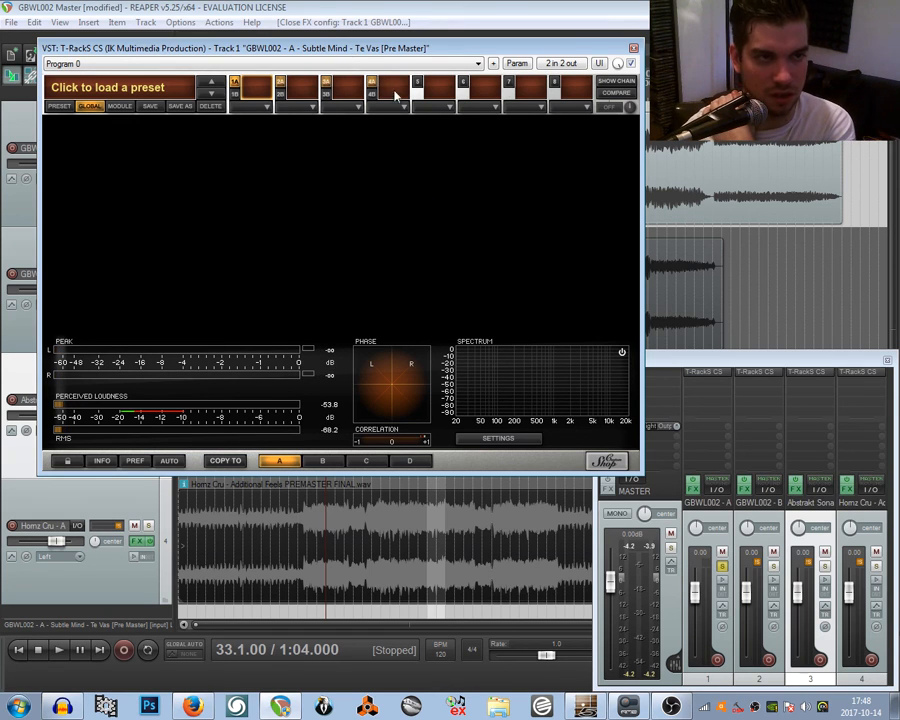
{"action": "left_click_drag", "start_coordinate": [350, 50], "coordinate": [484, 116]}
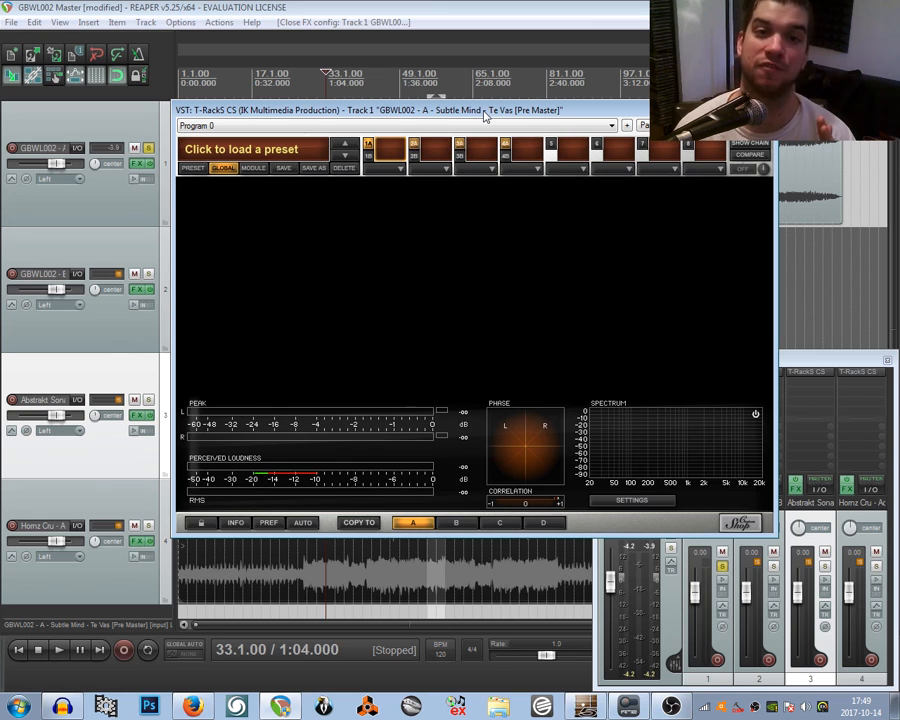
{"action": "left_click", "coordinate": [398, 170]}
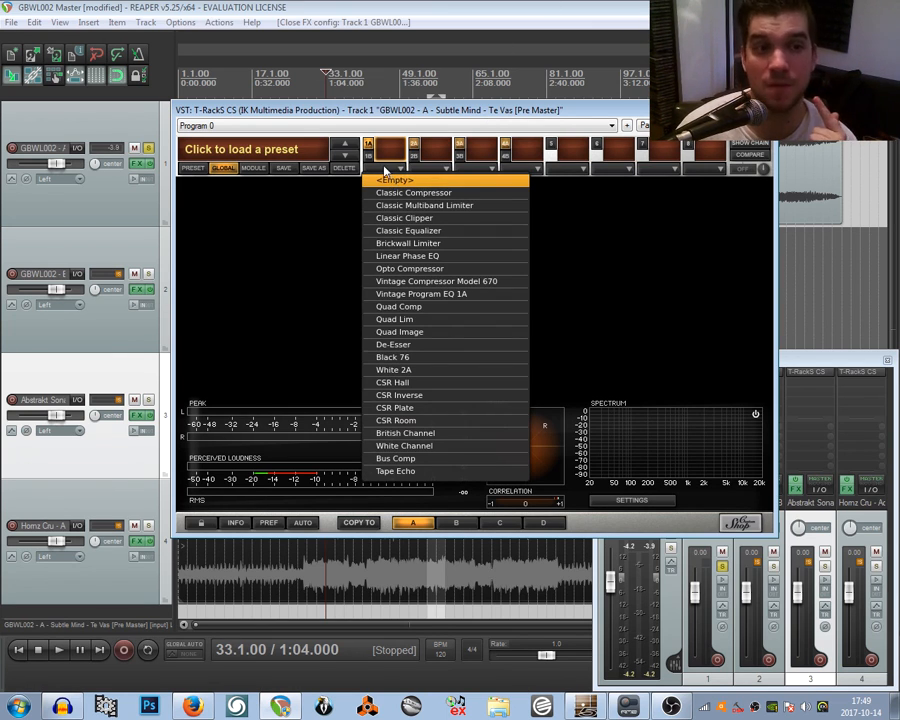
{"action": "left_click", "coordinate": [306, 266]}
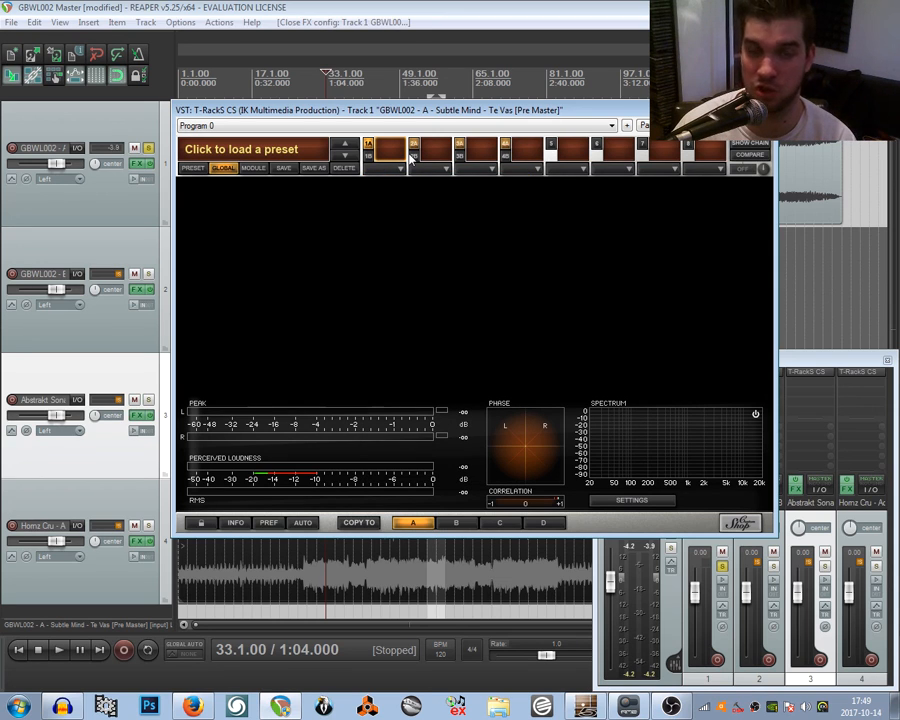
{"action": "left_click", "coordinate": [398, 168]}
{"action": "left_click", "coordinate": [302, 244]}
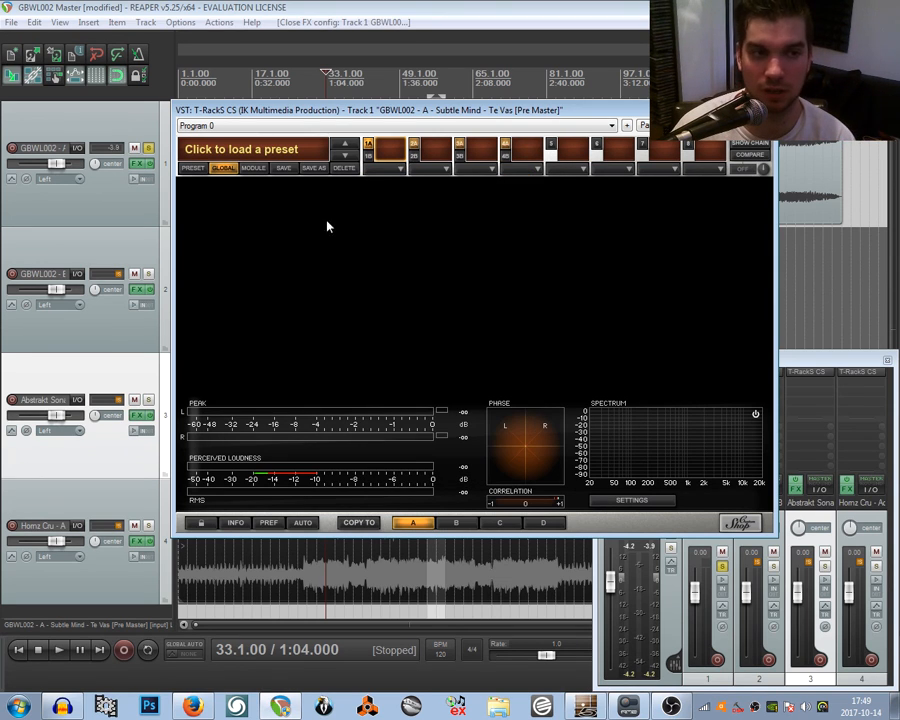
- Uncover track 1's waveform, start playback and load Linear Phase EQ into the first T-RackS slot
{"action": "left_click_drag", "start_coordinate": [432, 110], "coordinate": [431, 249]}
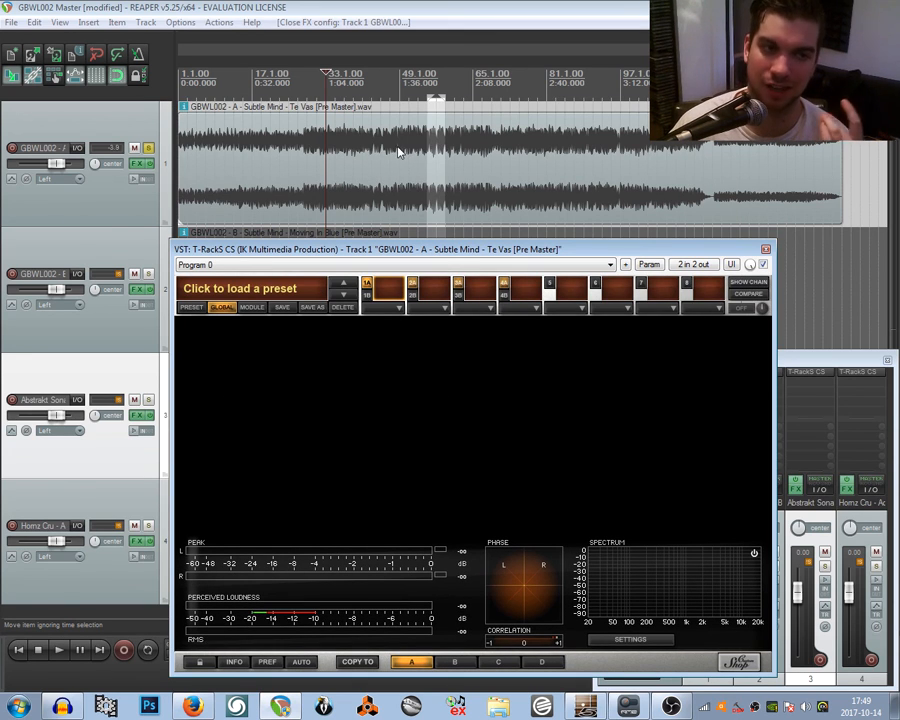
{"action": "key", "text": "space"}
{"action": "left_click", "coordinate": [398, 307]}
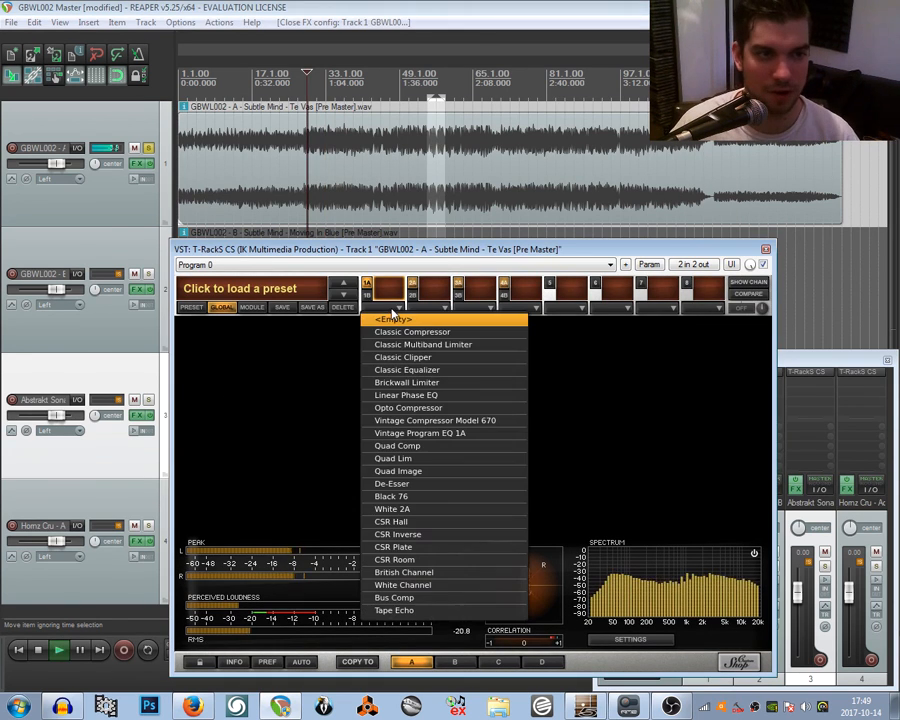
{"action": "left_click", "coordinate": [407, 398]}
- Enable the Linear Phase EQ's low cut on band 1 at 18 Hz and high cut on band 6 at 20 kHz
{"action": "left_click", "coordinate": [296, 482]}
{"action": "left_click_drag", "start_coordinate": [316, 524], "coordinate": [309, 514]}
{"action": "left_click", "coordinate": [318, 479]}
{"action": "left_click", "coordinate": [600, 478]}
{"action": "left_click", "coordinate": [625, 478]}
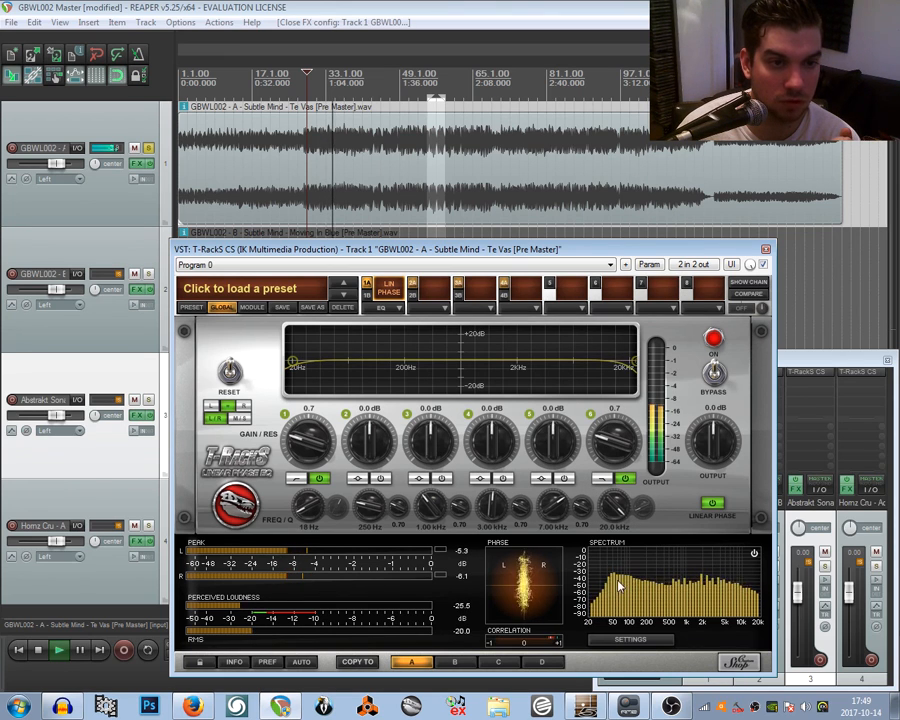
- Load Quad Image into the second slot, set the lowest band's width to 0.00, and fine-tune its crossover near 150 Hz
{"action": "left_click", "coordinate": [433, 307]}
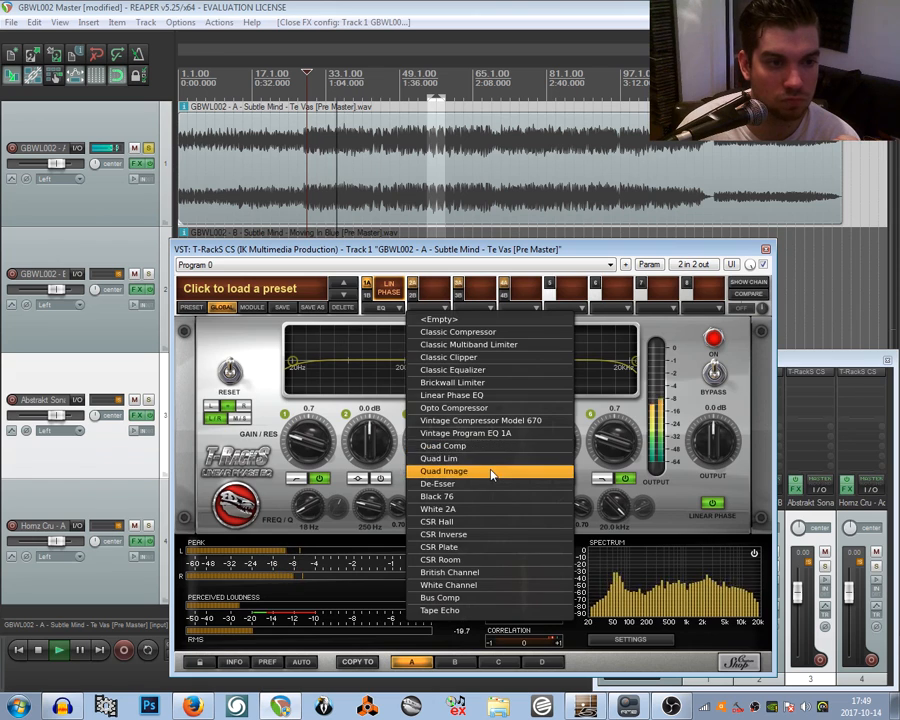
{"action": "left_click", "coordinate": [491, 474]}
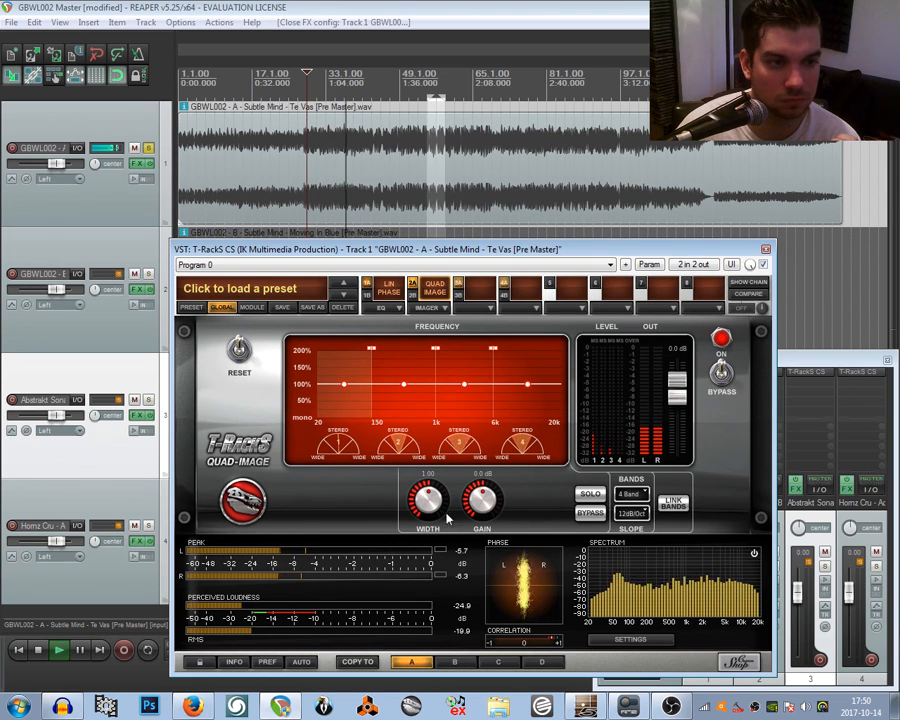
{"action": "left_click_drag", "start_coordinate": [428, 502], "coordinate": [428, 560]}
{"action": "left_click", "coordinate": [543, 8]}
{"action": "key", "text": "space"}
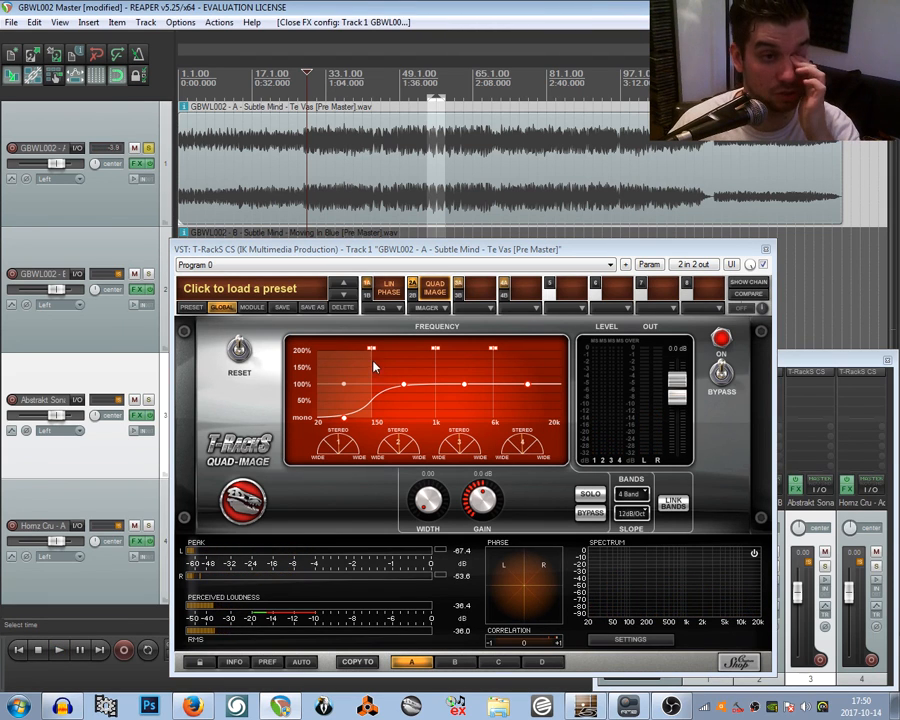
{"action": "left_click_drag", "start_coordinate": [370, 349], "coordinate": [372, 349]}
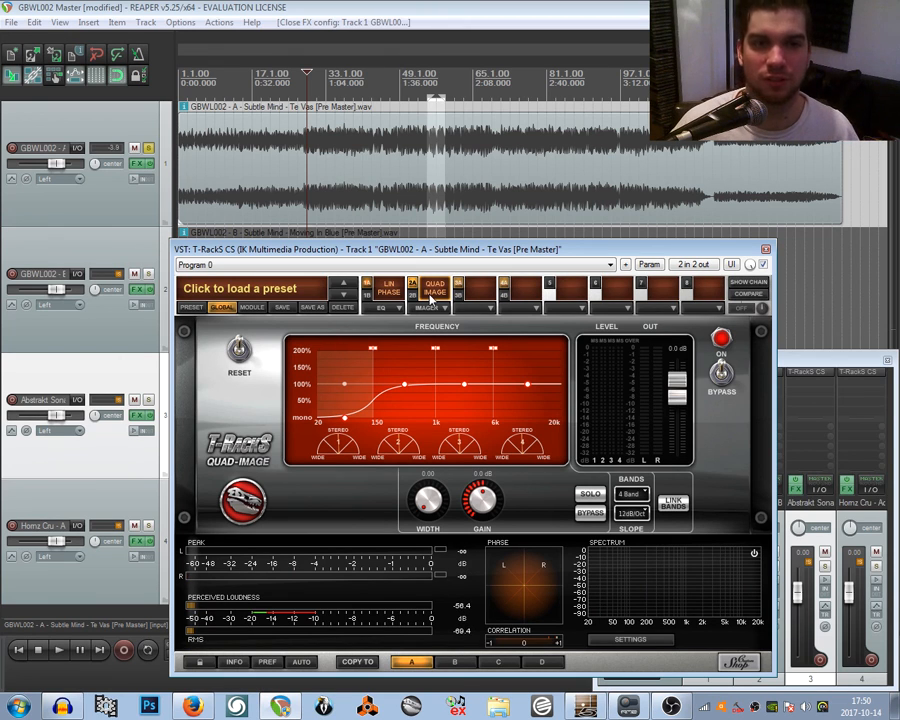
- Load Opto Compressor into the third slot with 2.9 dB input, 1.69:1 ratio, 48.90 ms attack and 5000 ms release
{"action": "left_click_drag", "start_coordinate": [471, 249], "coordinate": [469, 163]}
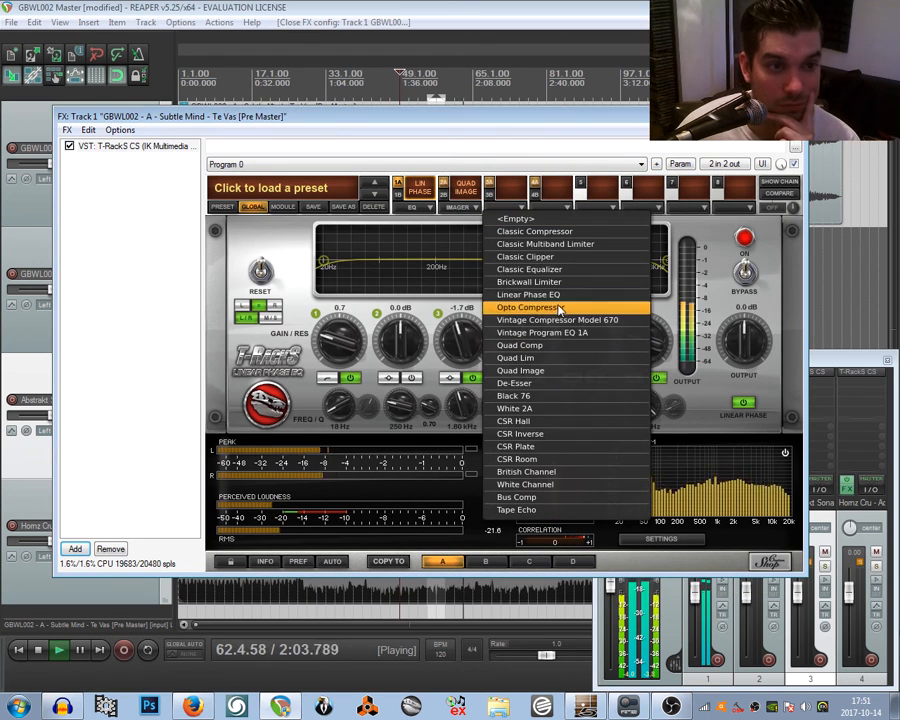
{"action": "left_click", "coordinate": [520, 290]}
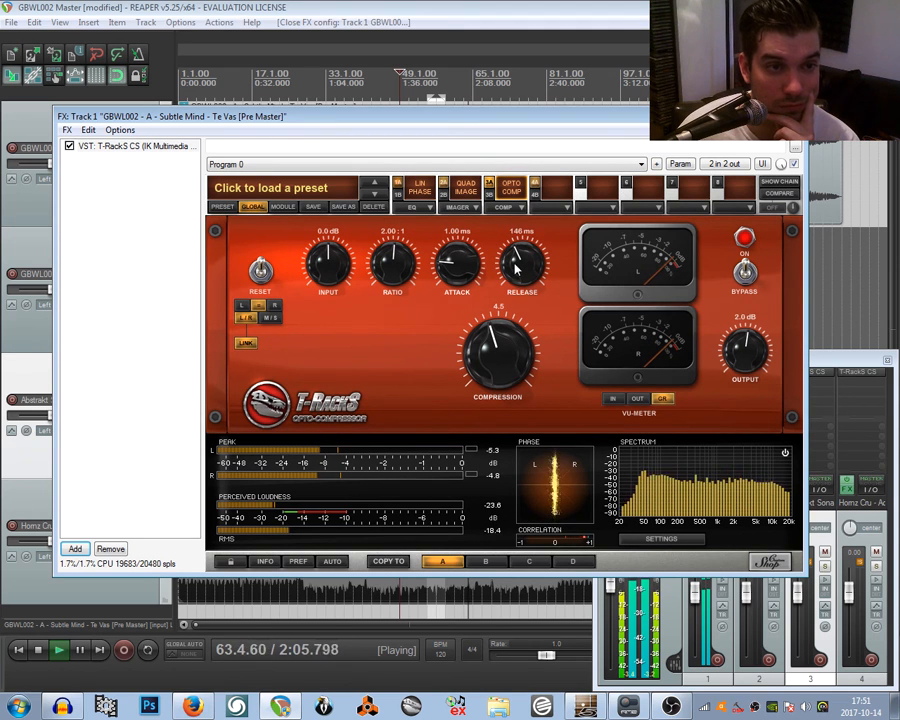
{"action": "left_click_drag", "start_coordinate": [516, 273], "coordinate": [465, 250]}
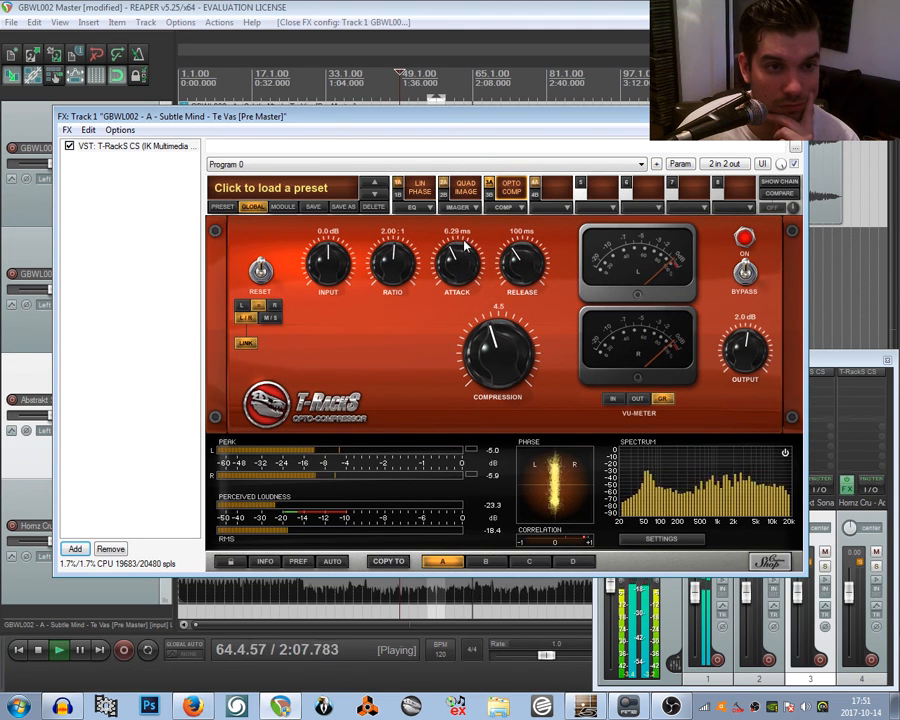
{"action": "scroll", "coordinate": [327, 272], "scroll_direction": "up", "scroll_amount": 3}
{"action": "scroll", "coordinate": [455, 268], "scroll_direction": "down", "scroll_amount": 3}
{"action": "left_click_drag", "start_coordinate": [453, 274], "coordinate": [453, 208]}
{"action": "left_click_drag", "start_coordinate": [524, 260], "coordinate": [525, 176]}
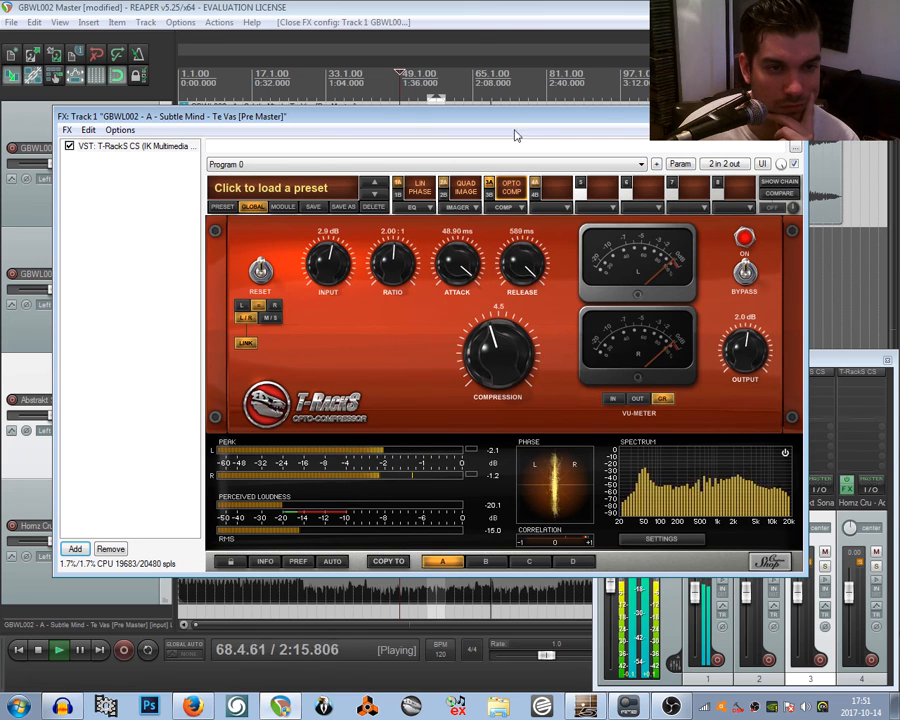
{"action": "left_click_drag", "start_coordinate": [389, 266], "coordinate": [388, 275]}
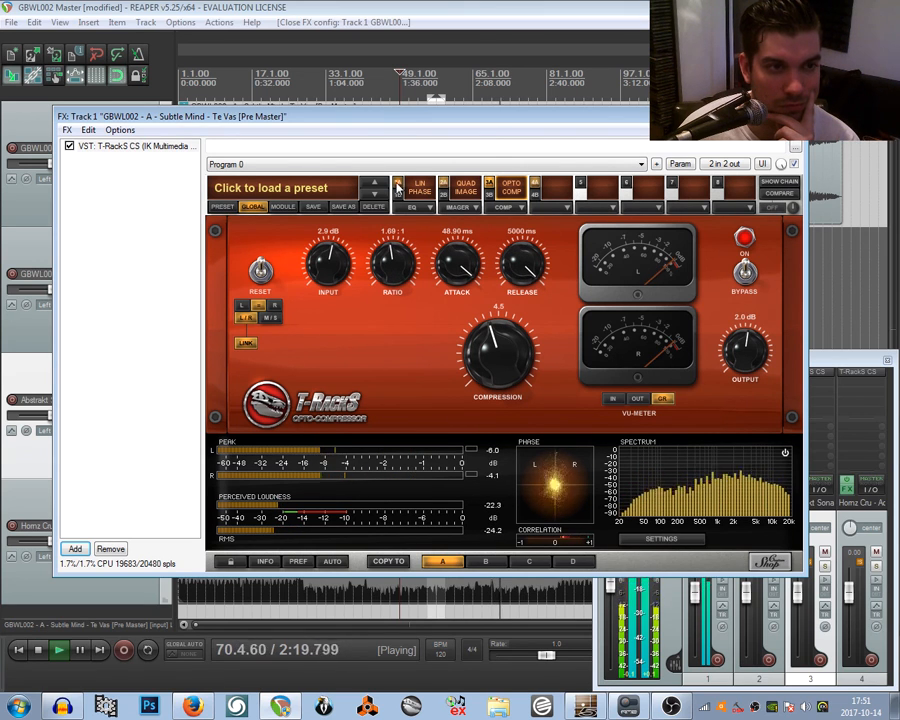
- Enable band 4 of the Linear Phase EQ as a -2.3 dB cut at 3.38 kHz with Q 1.88, then stop playback
{"action": "left_click", "coordinate": [413, 183]}
{"action": "left_click", "coordinate": [534, 380]}
{"action": "left_click_drag", "start_coordinate": [551, 408], "coordinate": [545, 393]}
{"action": "left_click_drag", "start_coordinate": [523, 342], "coordinate": [519, 280]}
{"action": "left_click_drag", "start_coordinate": [522, 423], "coordinate": [520, 443]}
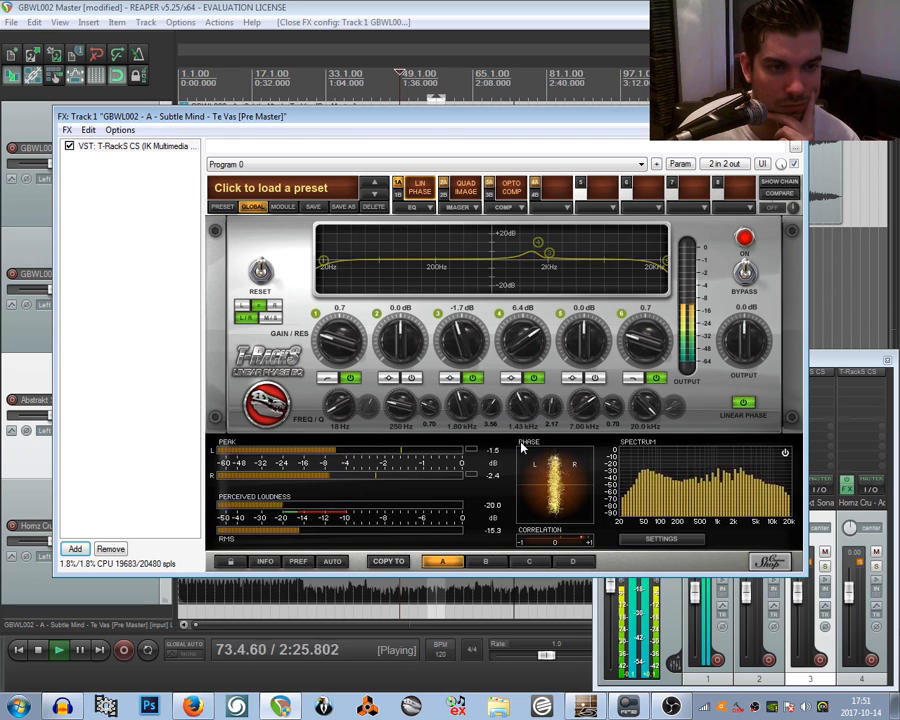
{"action": "left_click_drag", "start_coordinate": [511, 347], "coordinate": [519, 422]}
{"action": "left_click_drag", "start_coordinate": [514, 350], "coordinate": [515, 379]}
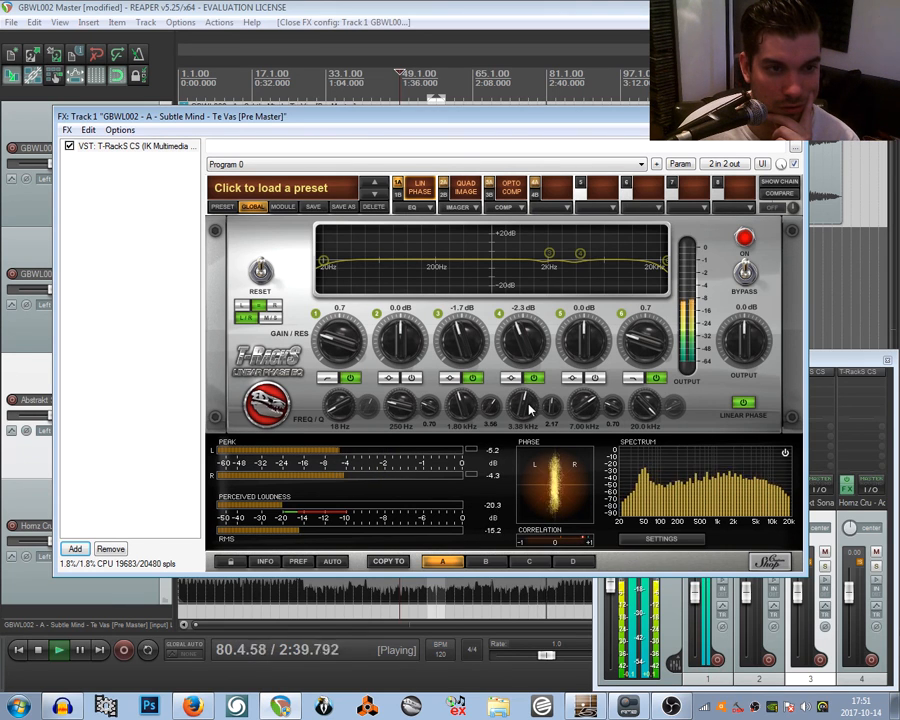
{"action": "left_click_drag", "start_coordinate": [553, 406], "coordinate": [556, 410]}
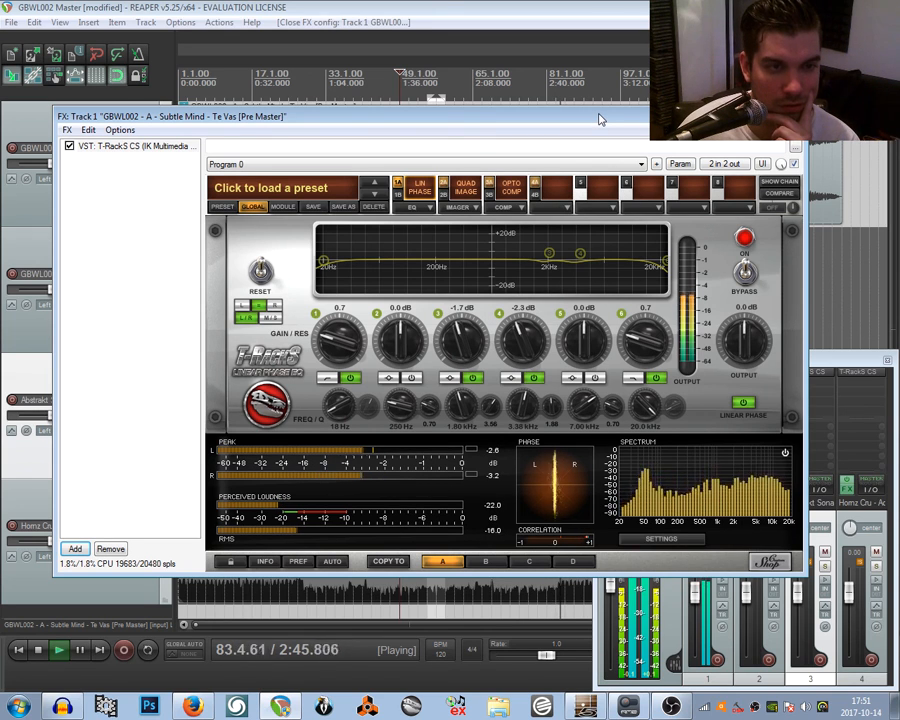
{"action": "left_click", "coordinate": [603, 12]}
{"action": "key", "text": "space"}
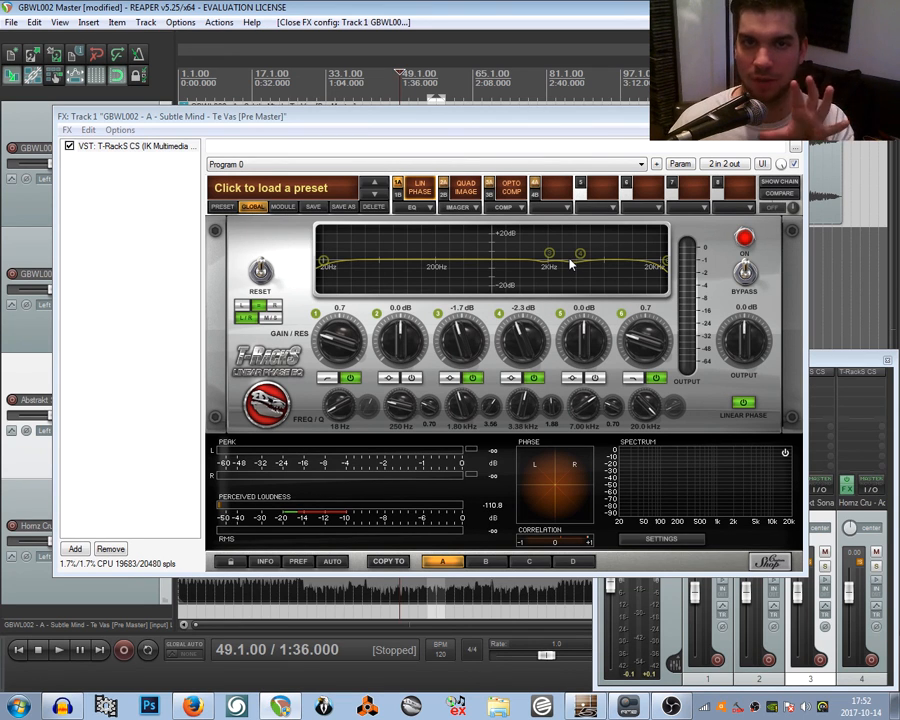
{"action": "left_click_drag", "start_coordinate": [585, 118], "coordinate": [588, 100]}
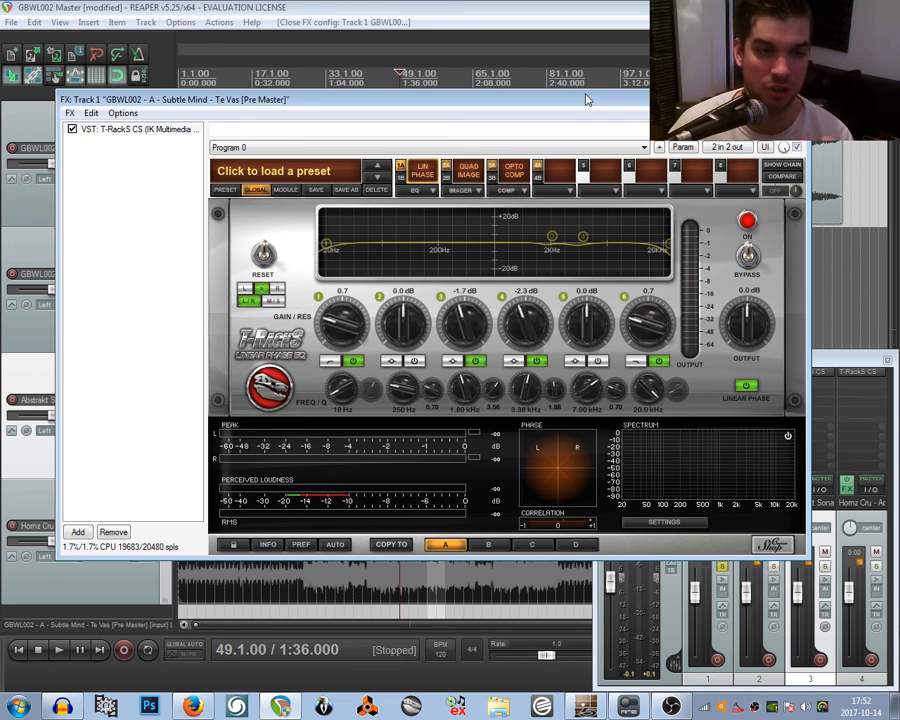
{"action": "double_click", "coordinate": [588, 100]}
{"action": "double_click", "coordinate": [633, 10]}
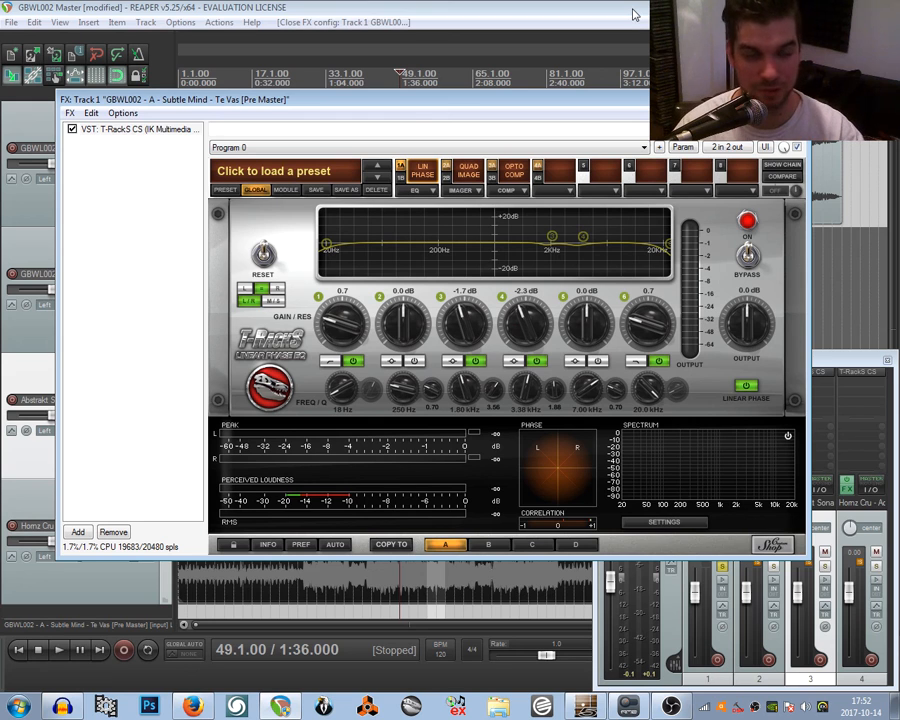
{"action": "left_click_drag", "start_coordinate": [554, 106], "coordinate": [551, 197]}
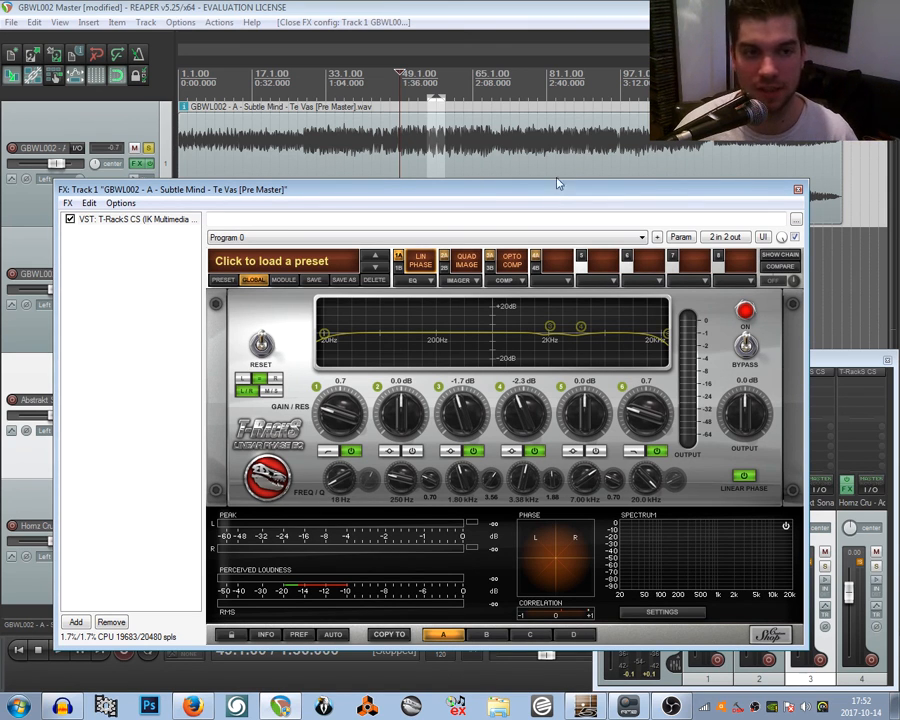
{"action": "left_click_drag", "start_coordinate": [554, 198], "coordinate": [566, 144]}
- During playback, cut EQ band 2 by -1.9 dB at 348 Hz with Q 1.23, and lower band 3's gain to -3.7 dB
{"action": "key", "text": "space"}
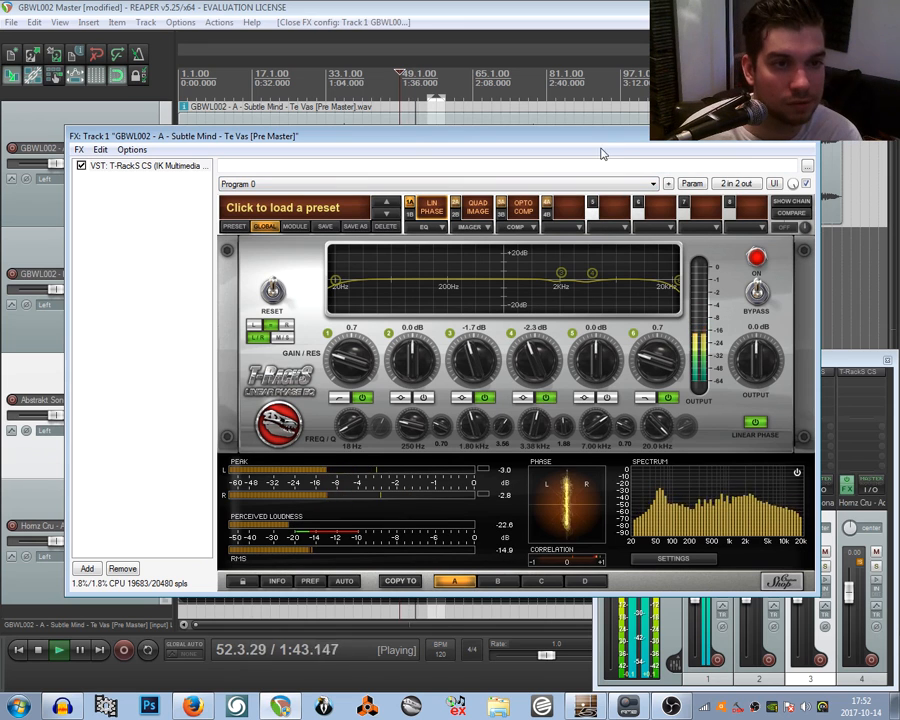
{"action": "left_click_drag", "start_coordinate": [600, 139], "coordinate": [594, 113]}
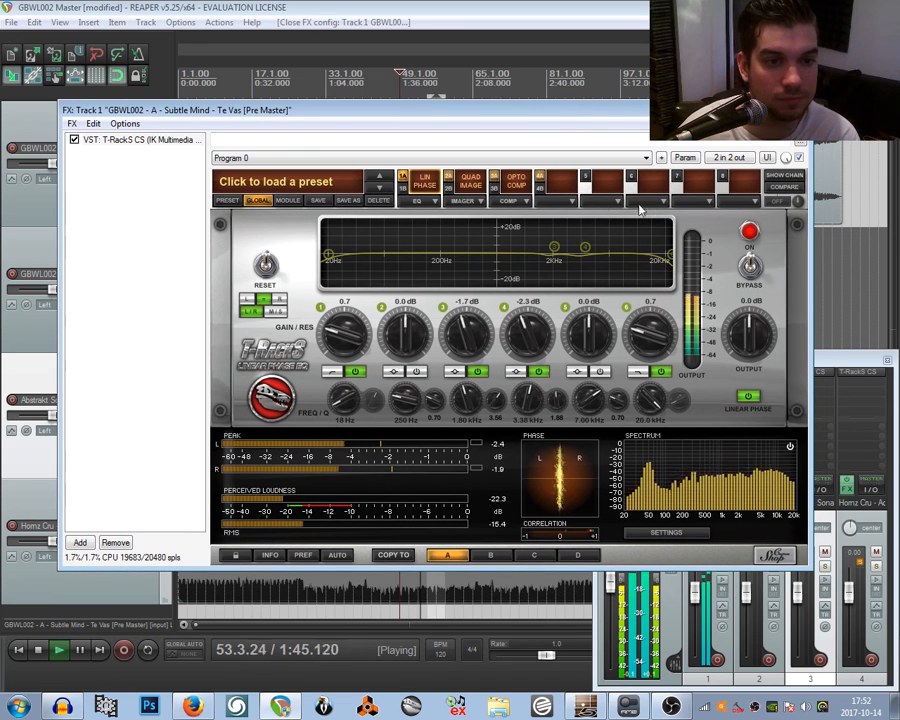
{"action": "left_click_drag", "start_coordinate": [408, 355], "coordinate": [446, 432]}
{"action": "left_click_drag", "start_coordinate": [404, 389], "coordinate": [409, 395]}
{"action": "left_click_drag", "start_coordinate": [412, 333], "coordinate": [412, 323]}
{"action": "left_click_drag", "start_coordinate": [410, 401], "coordinate": [410, 400]}
{"action": "left_click_drag", "start_coordinate": [408, 341], "coordinate": [408, 339]}
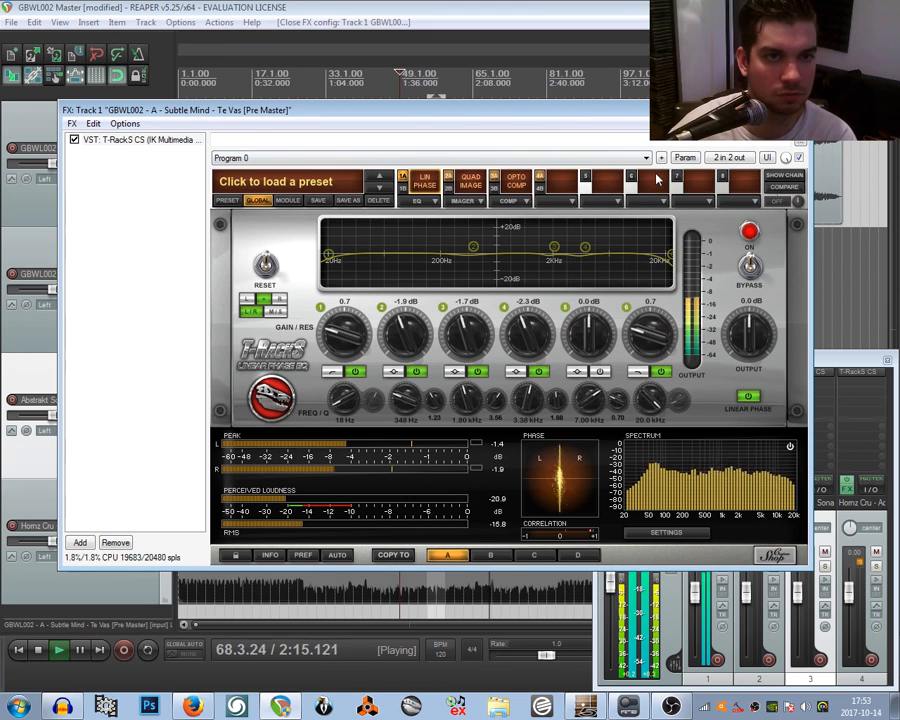
{"action": "left_click_drag", "start_coordinate": [640, 126], "coordinate": [662, 100]}
{"action": "left_click_drag", "start_coordinate": [496, 312], "coordinate": [498, 325]}
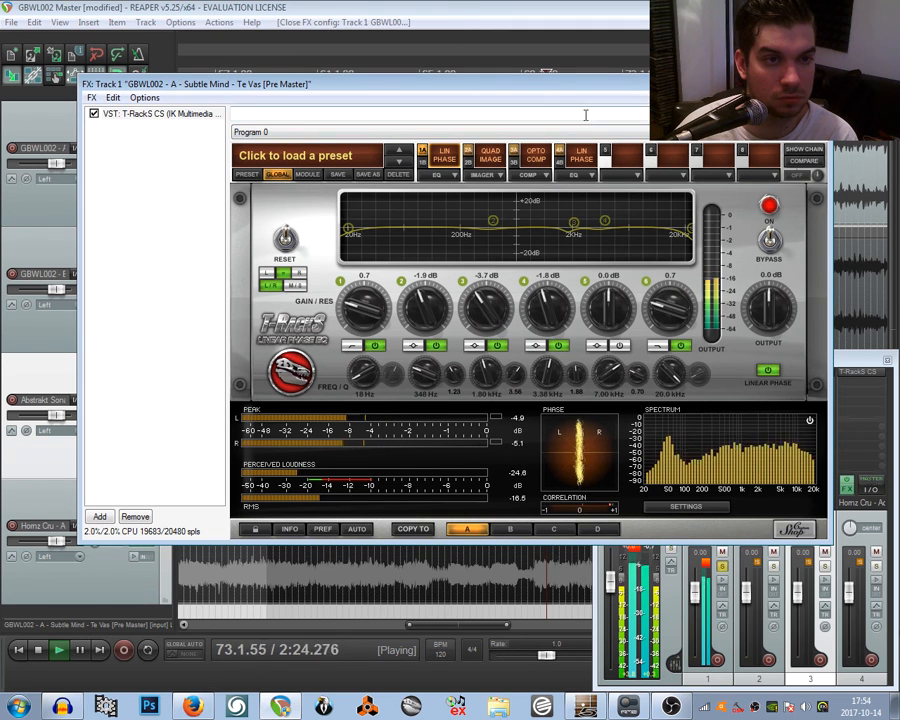
- Enable band 4 of the fourth slot's side-channel Linear Phase EQ as a 1.5 dB boost at 1.80 kHz with Q 1.06
{"action": "left_click", "coordinate": [581, 157]}
{"action": "left_click_drag", "start_coordinate": [552, 378], "coordinate": [552, 398]}
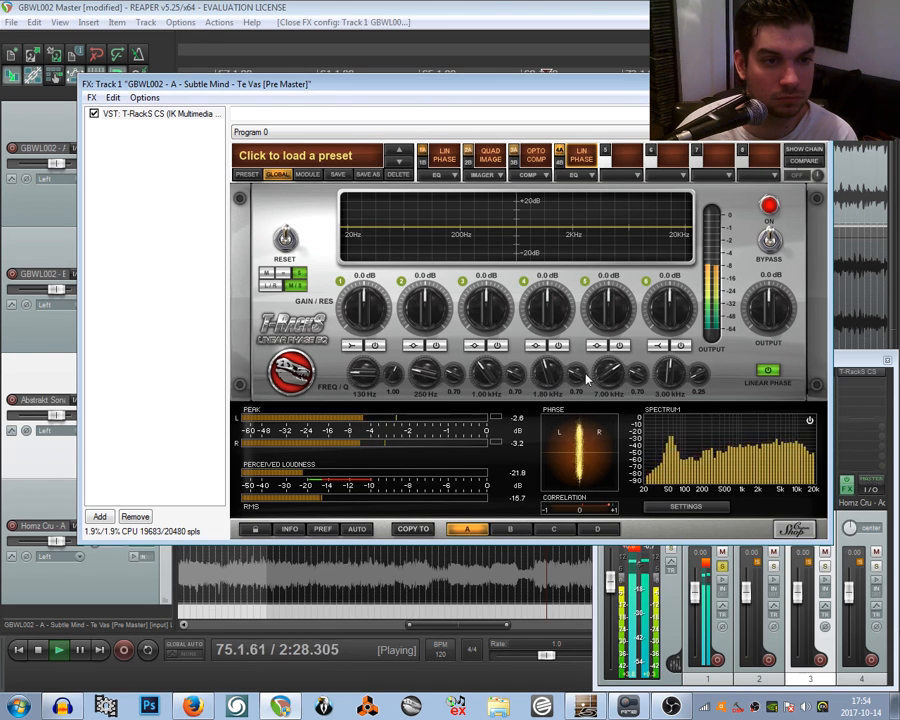
{"action": "left_click", "coordinate": [560, 345]}
{"action": "left_click_drag", "start_coordinate": [557, 315], "coordinate": [562, 276]}
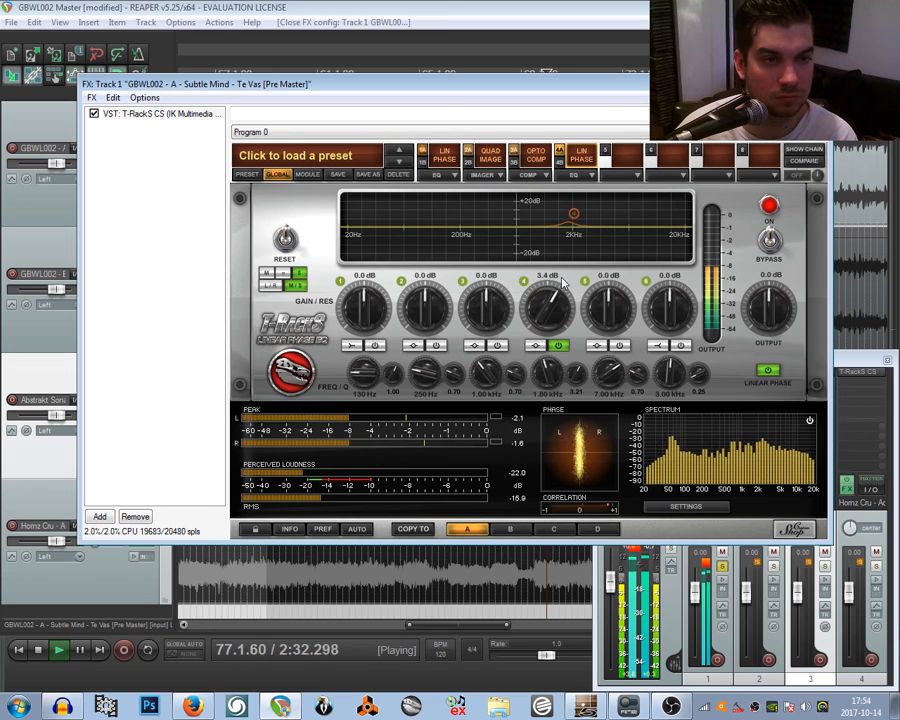
{"action": "left_click_drag", "start_coordinate": [545, 322], "coordinate": [548, 330]}
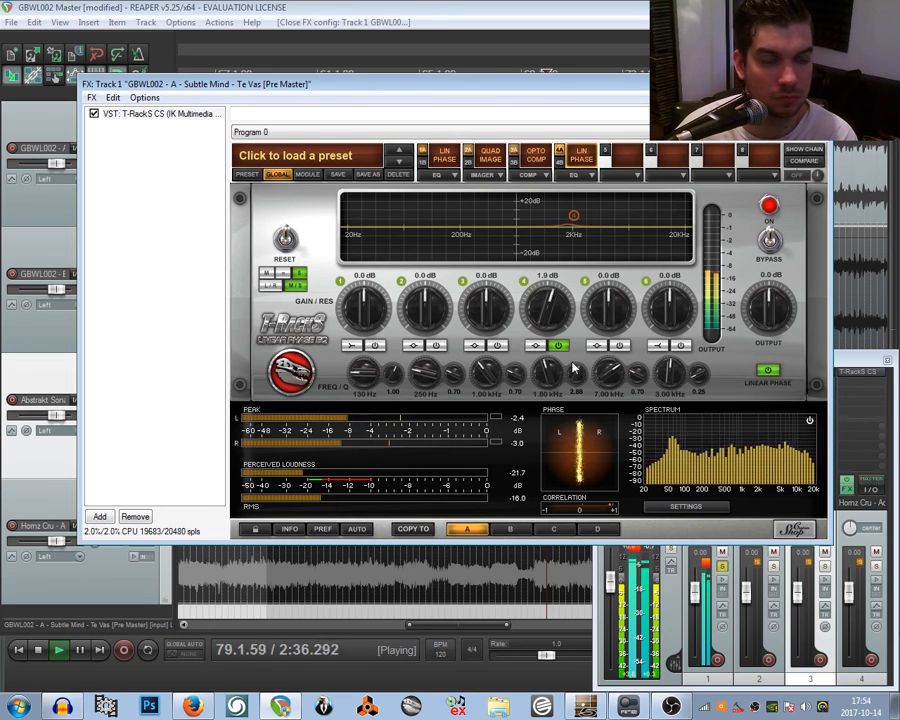
{"action": "mouse_move", "coordinate": [550, 314]}
{"action": "left_mouse_down"}
{"action": "mouse_move", "coordinate": [548, 306]}
{"action": "mouse_move", "coordinate": [546, 322]}
{"action": "left_mouse_up"}
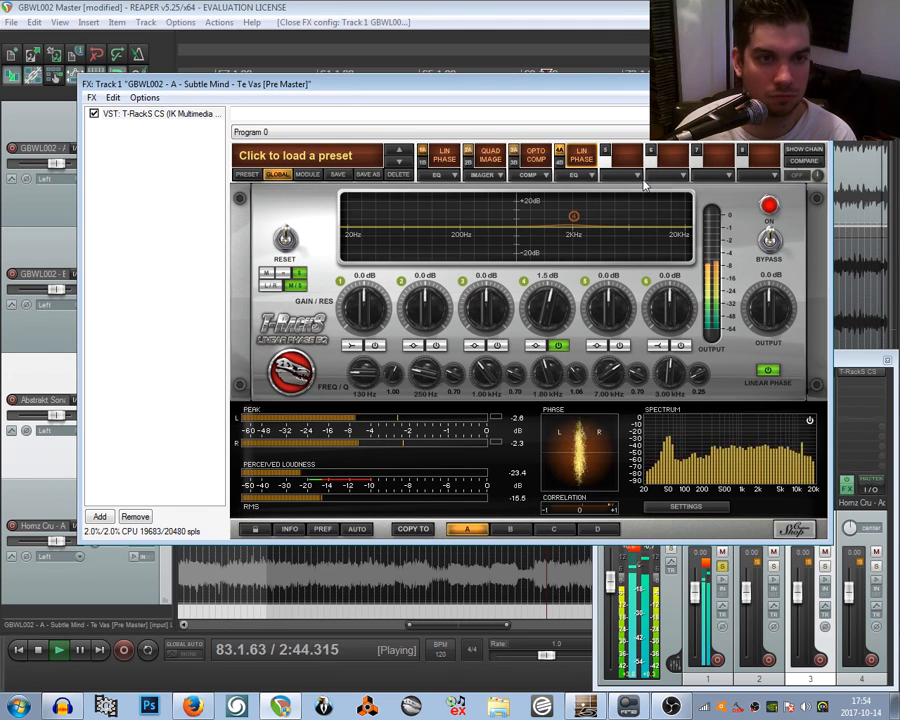
- Load Bus Comp into the seventh slot with a 6.2 threshold and 2.2 makeup
{"action": "left_click", "coordinate": [701, 176]}
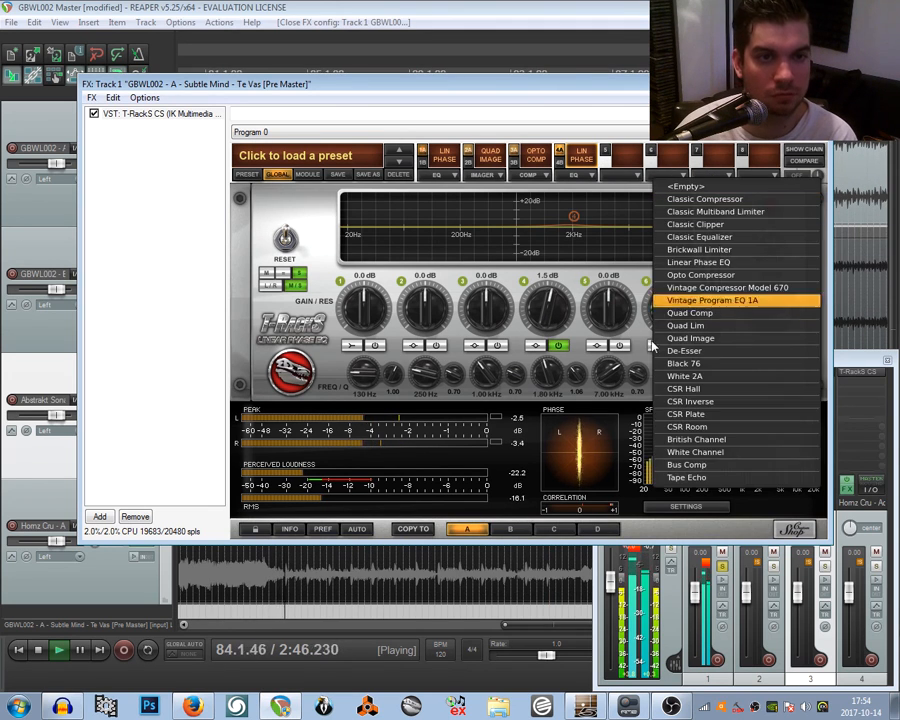
{"action": "left_click", "coordinate": [723, 462]}
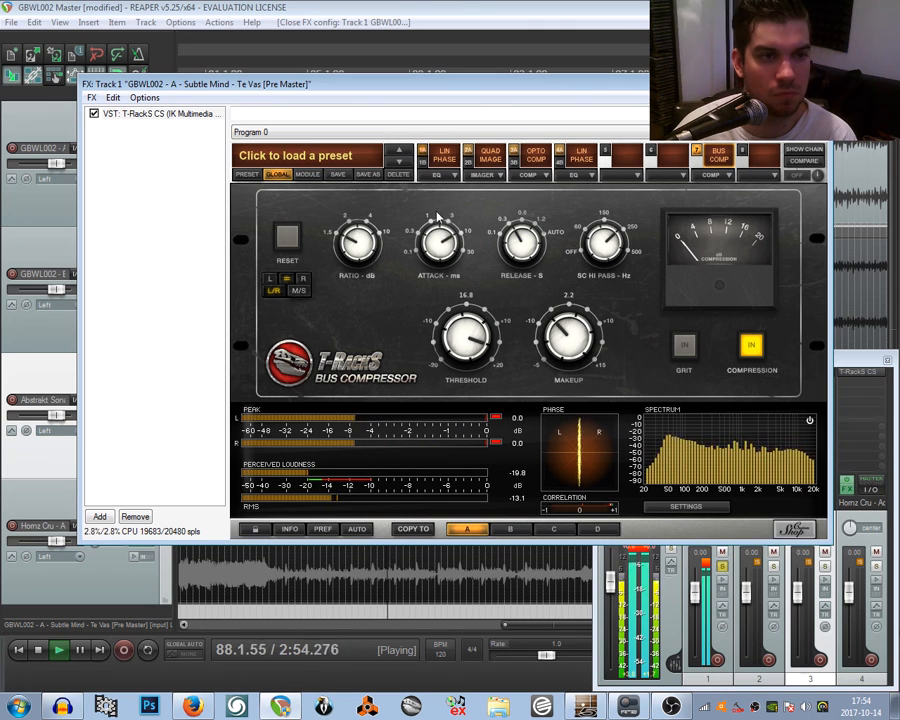
{"action": "mouse_move", "coordinate": [466, 332]}
{"action": "left_mouse_down"}
{"action": "mouse_move", "coordinate": [474, 380]}
{"action": "mouse_move", "coordinate": [460, 342]}
{"action": "left_mouse_up"}
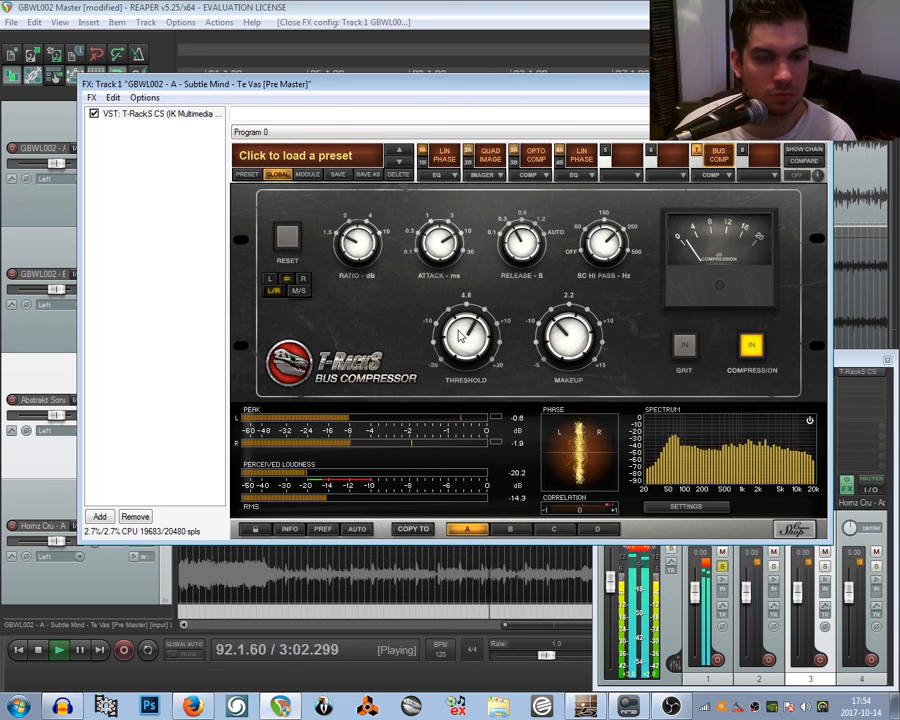
{"action": "mouse_move", "coordinate": [458, 326]}
{"action": "left_mouse_down"}
{"action": "mouse_move", "coordinate": [456, 335]}
{"action": "mouse_move", "coordinate": [453, 317]}
{"action": "left_mouse_up"}
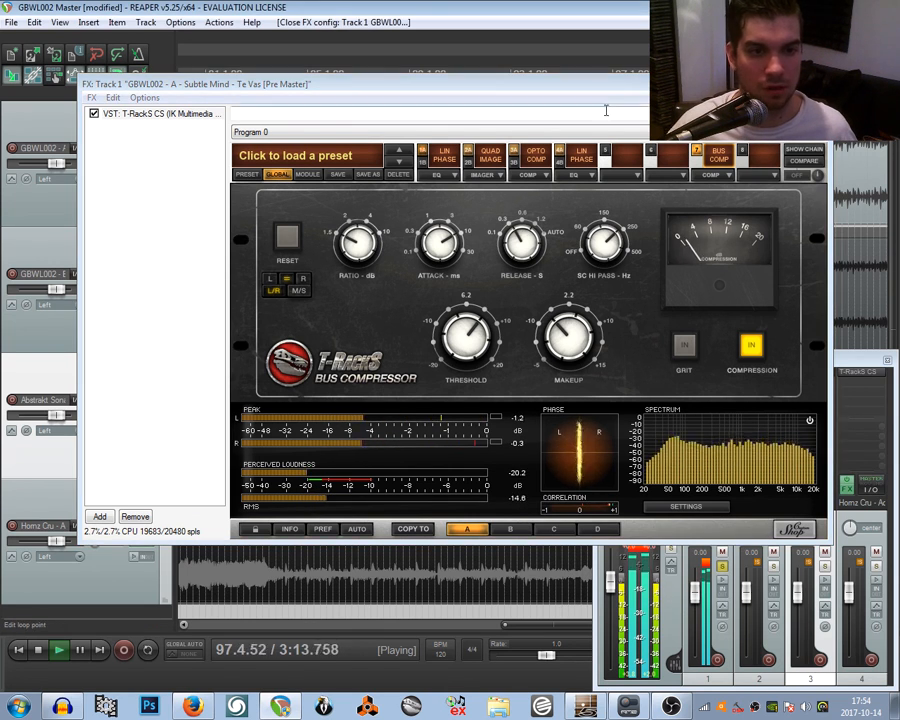
- On the fourth slot's side-channel EQ, compare band 4 off and on, and set it to 2.0 dB at 1.96 kHz with Q 1.26
{"action": "left_click", "coordinate": [581, 155]}
{"action": "left_click", "coordinate": [559, 346]}
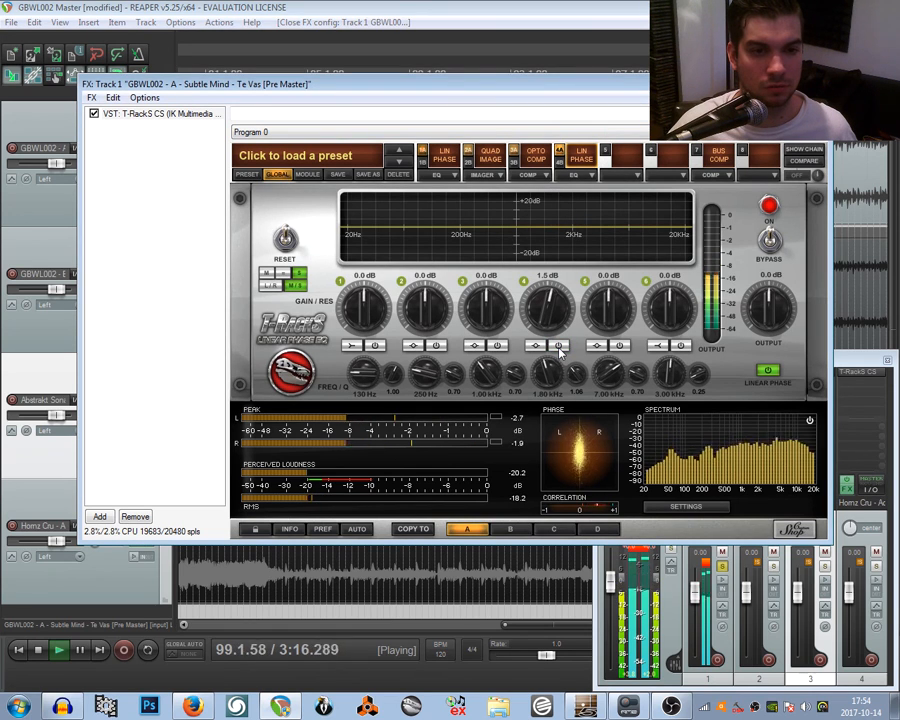
{"action": "left_click_drag", "start_coordinate": [535, 302], "coordinate": [535, 287]}
{"action": "mouse_move", "coordinate": [538, 369]}
{"action": "left_mouse_down"}
{"action": "mouse_move", "coordinate": [537, 335]}
{"action": "mouse_move", "coordinate": [544, 378]}
{"action": "mouse_move", "coordinate": [578, 376]}
{"action": "left_mouse_up"}
{"action": "left_click_drag", "start_coordinate": [550, 323], "coordinate": [548, 333]}
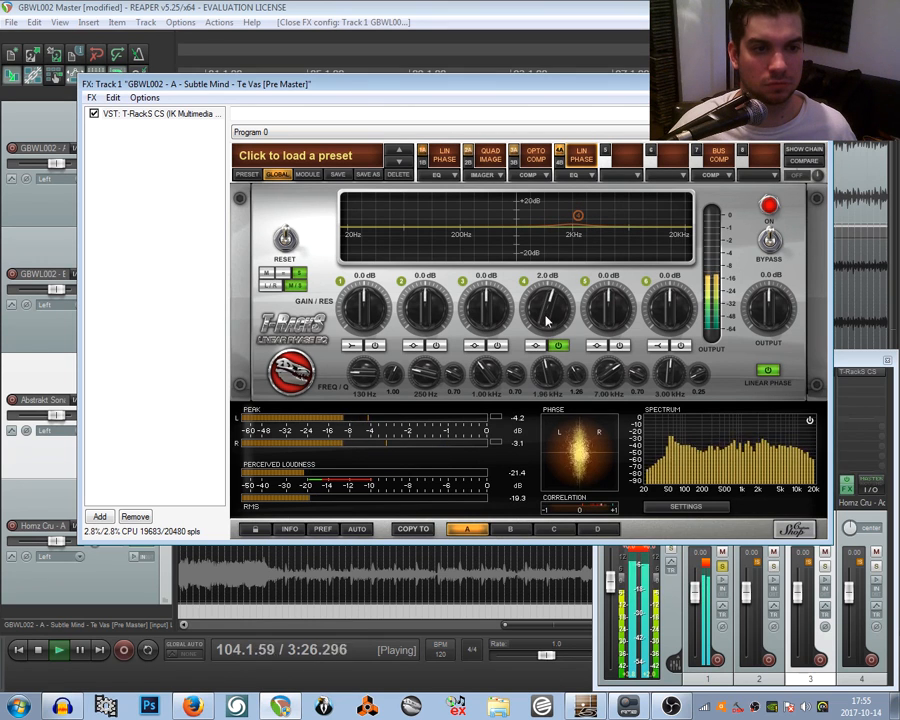
- Lower the second band's upper crossover slightly in Quad Image, then stop playback
{"action": "left_click", "coordinate": [484, 155]}
{"action": "left_click_drag", "start_coordinate": [493, 217], "coordinate": [483, 218]}
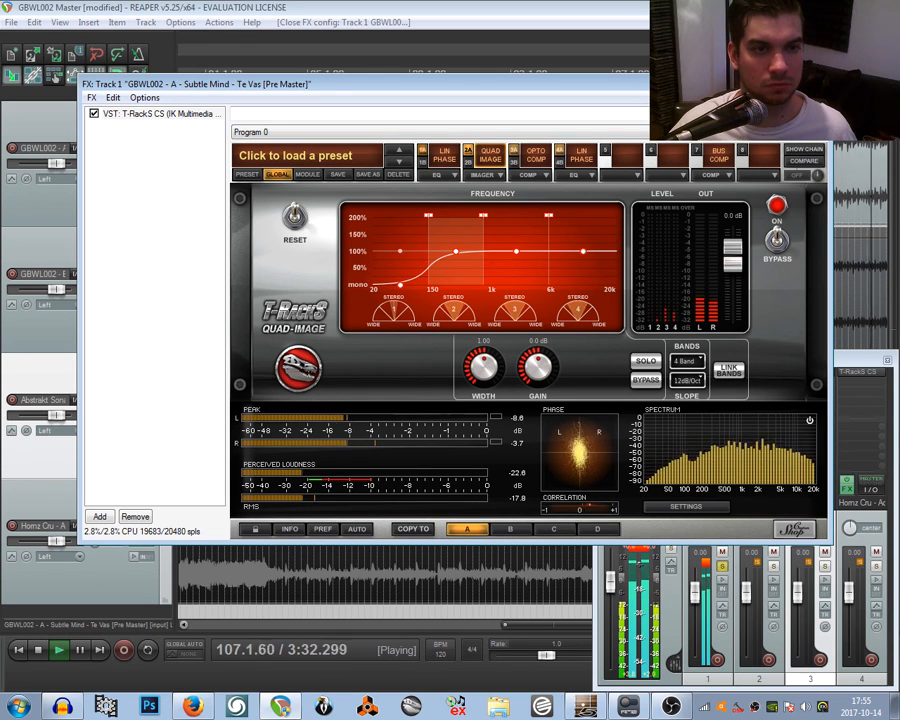
{"action": "left_click", "coordinate": [684, 62]}
{"action": "key", "text": "space"}
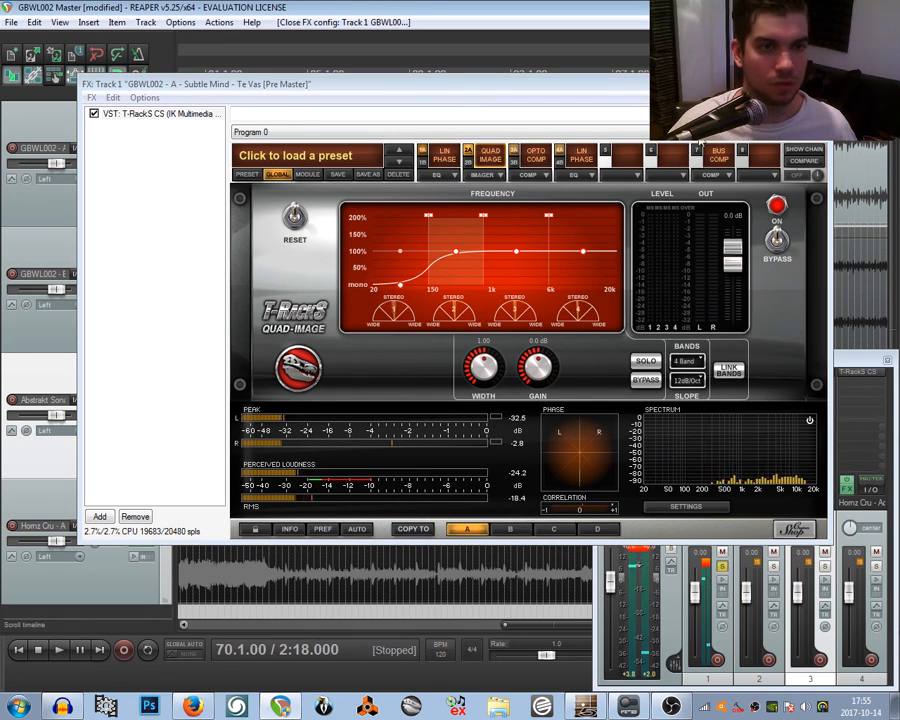
- Show the Bus Compressor's settings and move the FX window down to uncover the timeline
{"action": "left_click", "coordinate": [697, 152]}
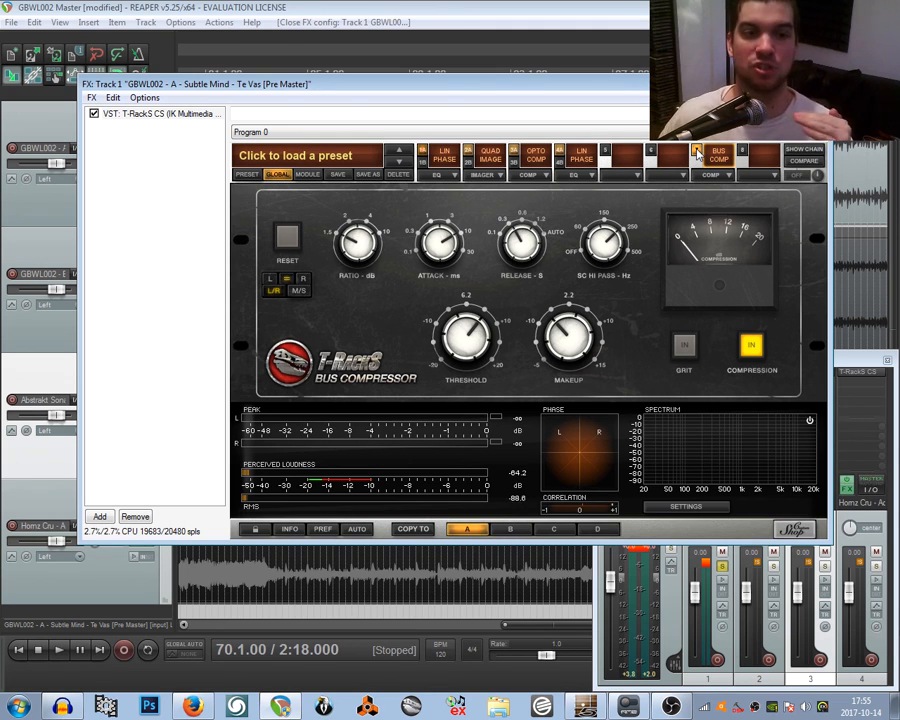
{"action": "left_click_drag", "start_coordinate": [720, 84], "coordinate": [716, 57]}
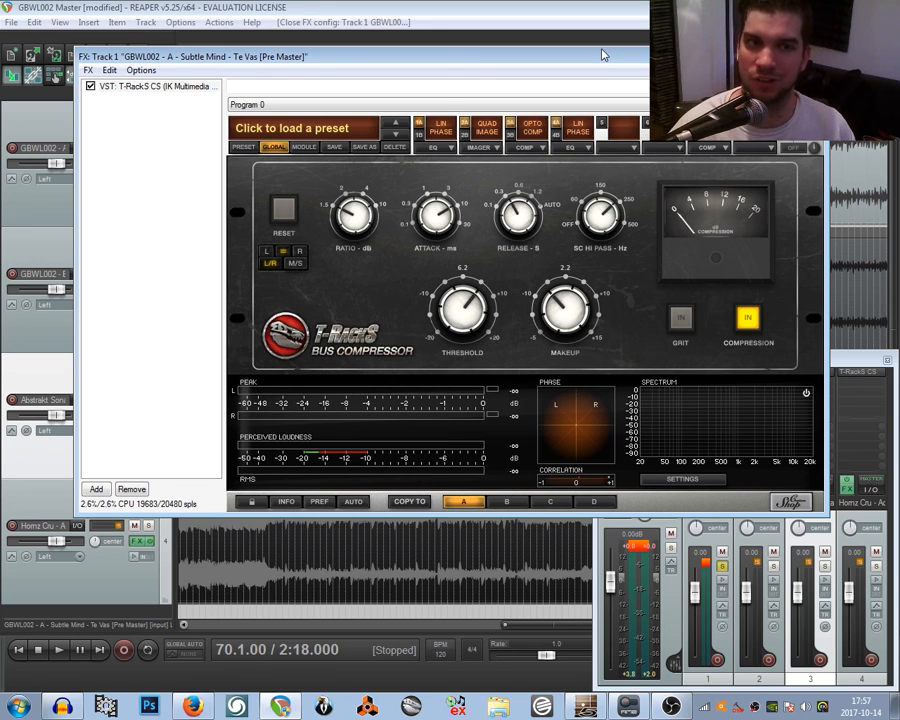
{"action": "left_click_drag", "start_coordinate": [603, 53], "coordinate": [603, 150]}
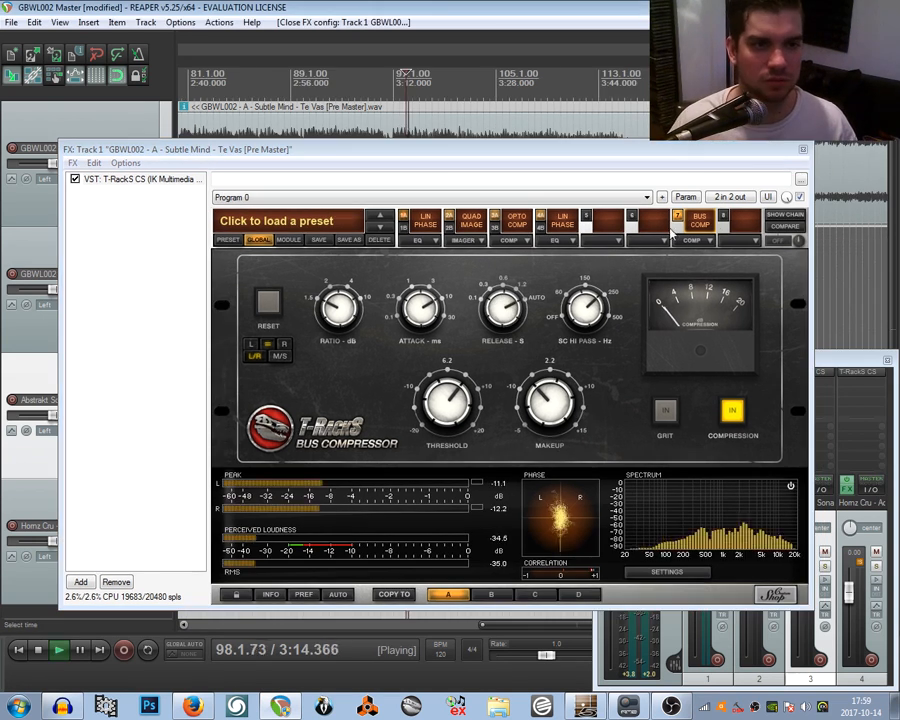
- Load De-Esser into the sixth slot with -24 dB de-essing, a 6909–10233 Hz range, 94 ms release and Soft disabled
{"action": "left_click", "coordinate": [659, 243]}
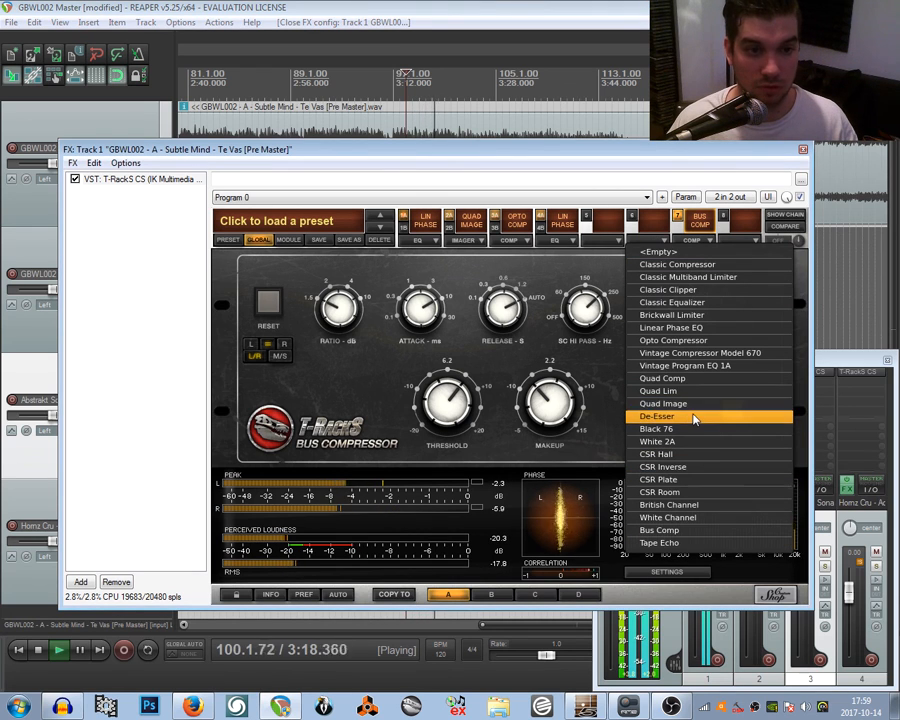
{"action": "left_click", "coordinate": [700, 416]}
{"action": "left_click_drag", "start_coordinate": [521, 430], "coordinate": [563, 432]}
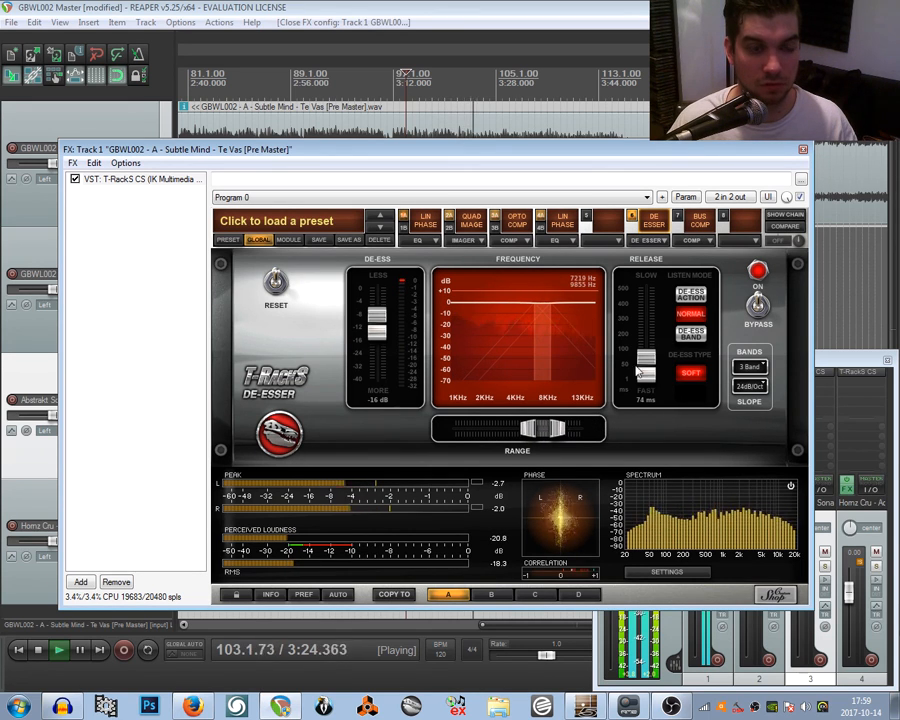
{"action": "left_click_drag", "start_coordinate": [645, 375], "coordinate": [646, 371]}
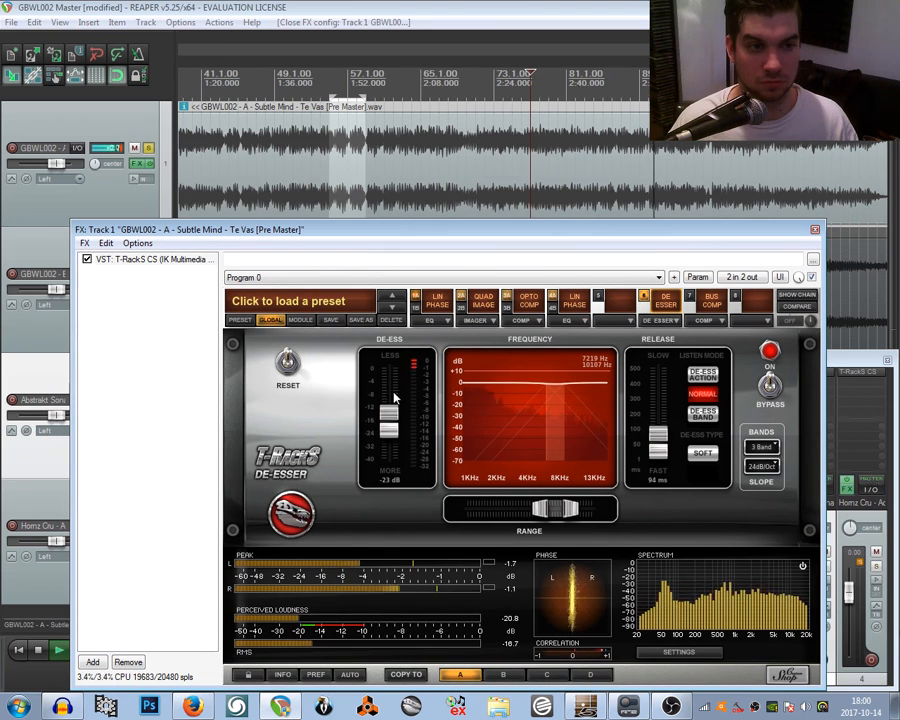
{"action": "left_click_drag", "start_coordinate": [390, 402], "coordinate": [391, 430]}
{"action": "left_click_drag", "start_coordinate": [543, 512], "coordinate": [571, 512]}
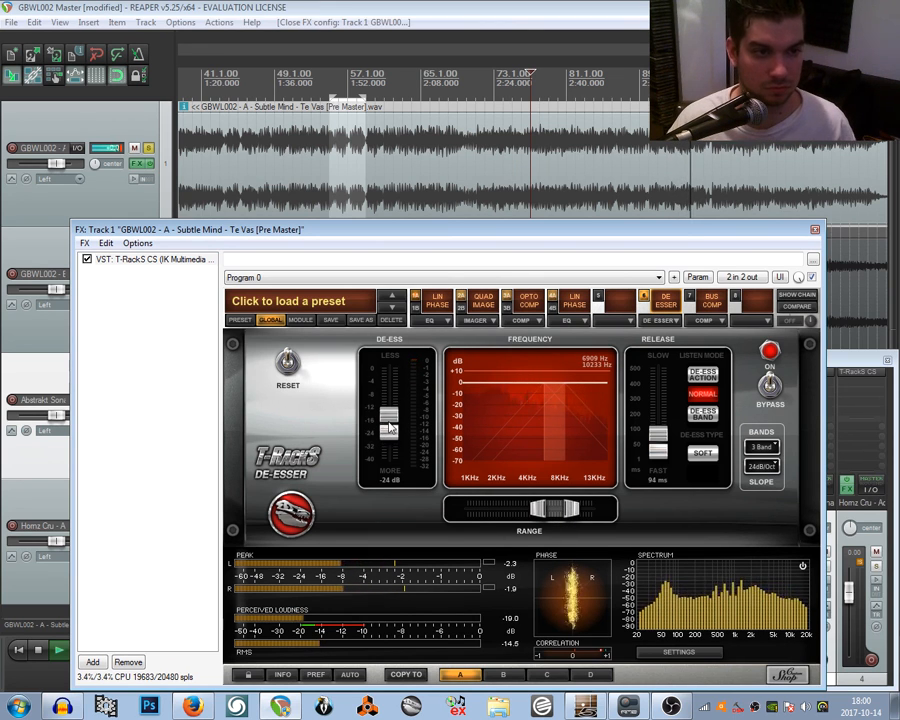
- Load Brickwall Limiter into the eighth slot with 6.29 ms attack, -0.3 dB output ceiling and 5.1 dB input
{"action": "left_click", "coordinate": [668, 320]}
{"action": "left_click", "coordinate": [715, 395]}
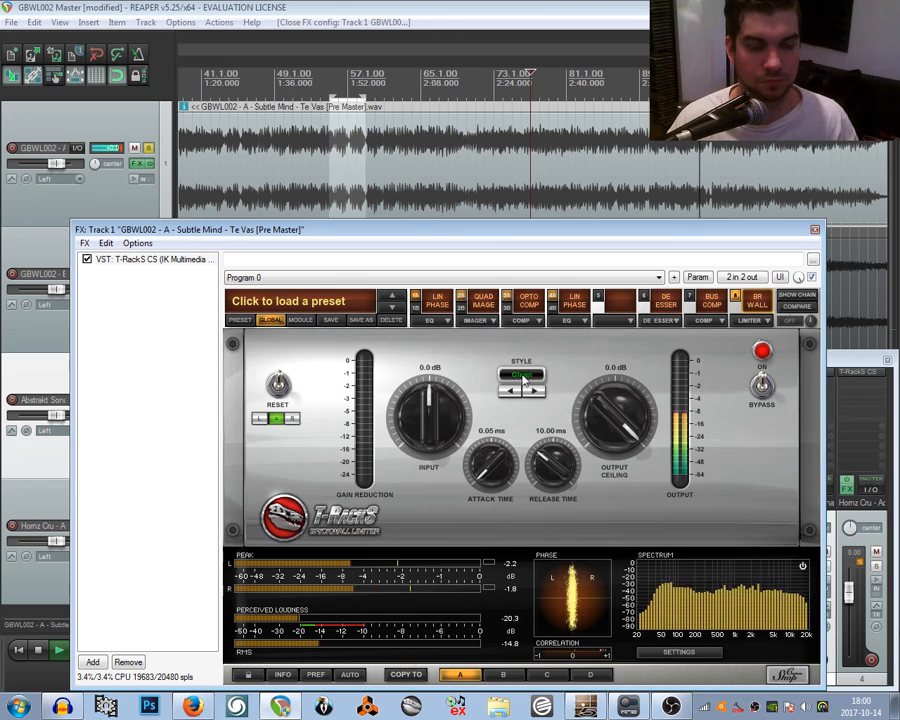
{"action": "left_click_drag", "start_coordinate": [490, 462], "coordinate": [486, 372]}
{"action": "left_click_drag", "start_coordinate": [493, 459], "coordinate": [500, 488]}
{"action": "left_click_drag", "start_coordinate": [428, 397], "coordinate": [434, 359]}
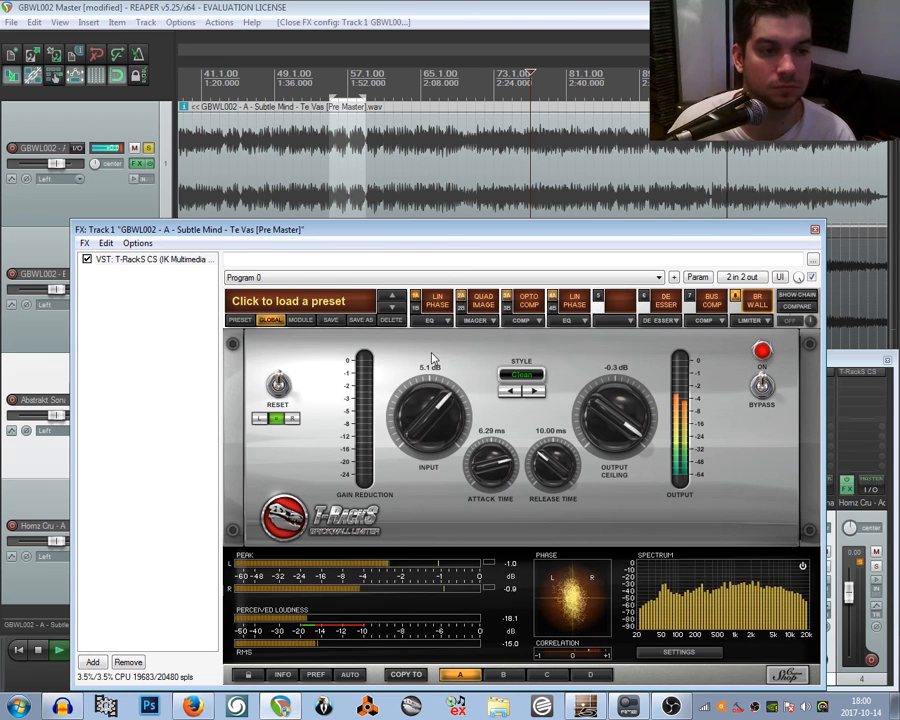
- Switch the limiter's style to Advanced 2, set its input to 5.7 dB, and replay from just after the selected time range
{"action": "scroll", "coordinate": [420, 405], "scroll_direction": "down", "scroll_amount": 2}
{"action": "left_click", "coordinate": [537, 391]}
{"action": "left_click", "coordinate": [537, 391]}
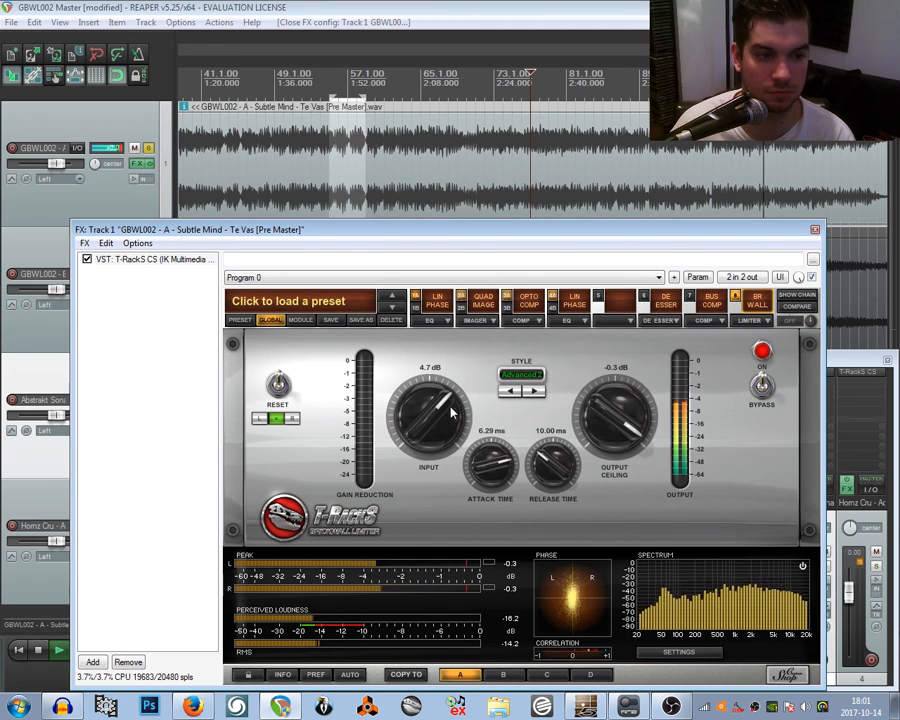
{"action": "scroll", "coordinate": [416, 412], "scroll_direction": "up", "scroll_amount": 5}
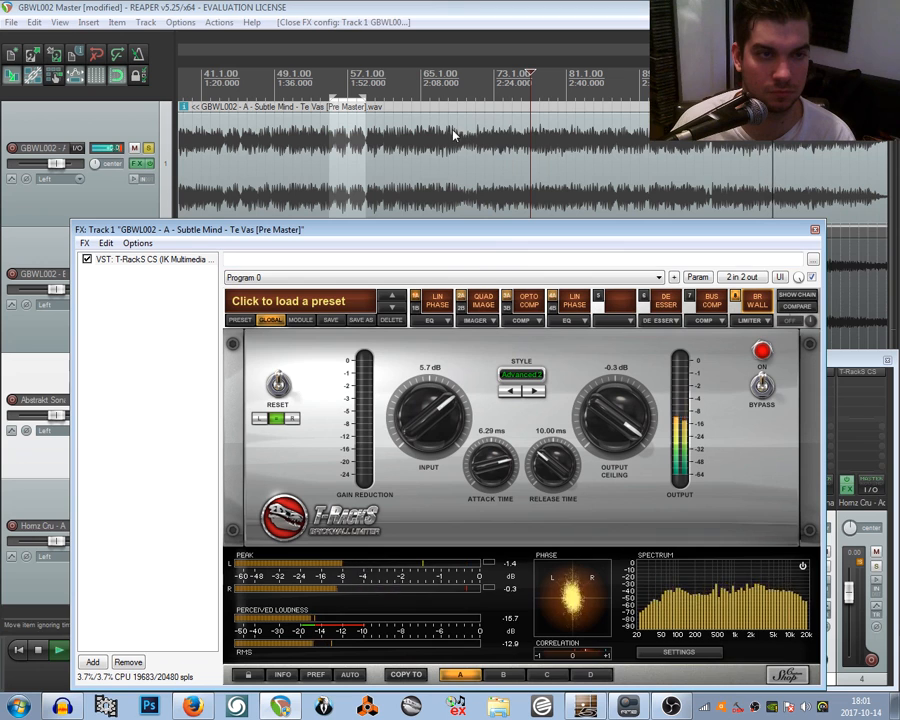
{"action": "left_click", "coordinate": [393, 140]}
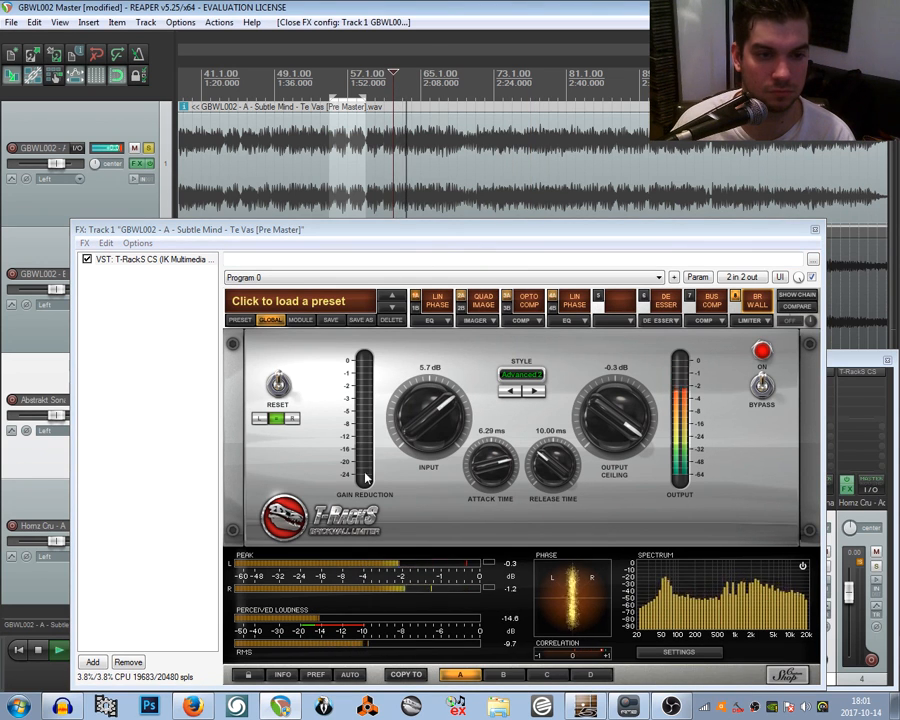
- Switch to RME TotalMix FX, adjust the Analog 1/2 hardware output fader, and return to REAPER
{"action": "left_click", "coordinate": [808, 706]}
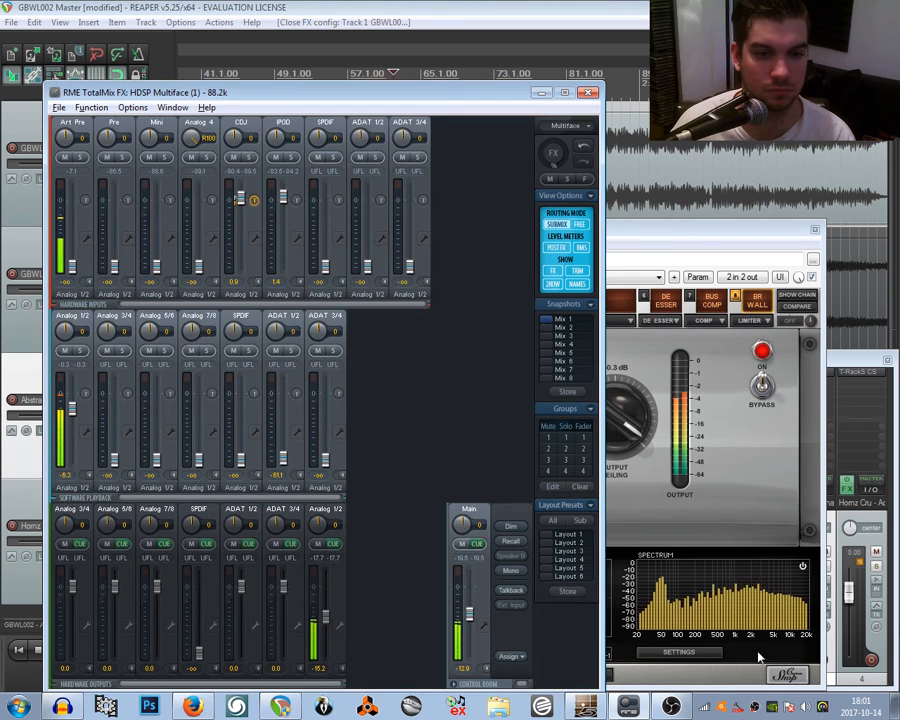
{"action": "left_click", "coordinate": [330, 625]}
{"action": "left_click", "coordinate": [738, 278]}
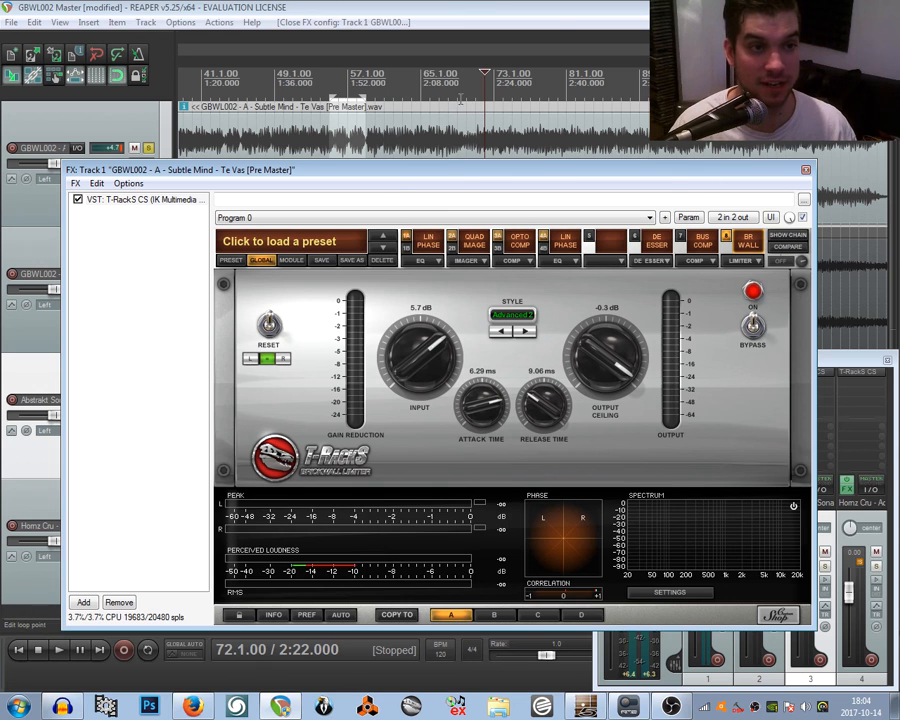
- Play from bar 61 and raise the Brickwall Limiter's input to 6.5 dB
{"action": "left_click", "coordinate": [384, 104]}
{"action": "key", "text": "space"}
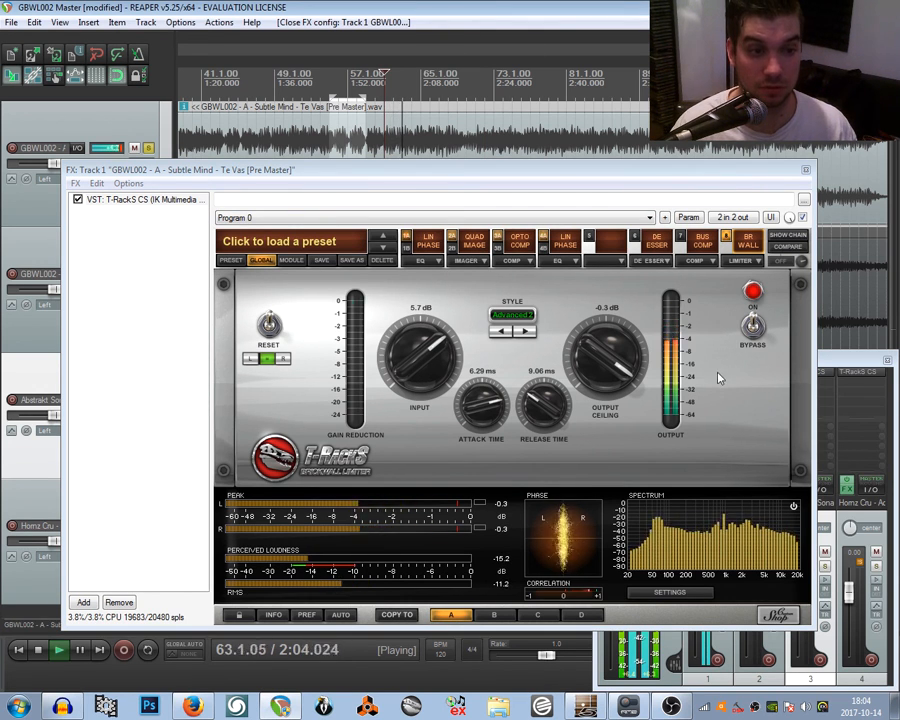
{"action": "left_click_drag", "start_coordinate": [420, 357], "coordinate": [414, 350]}
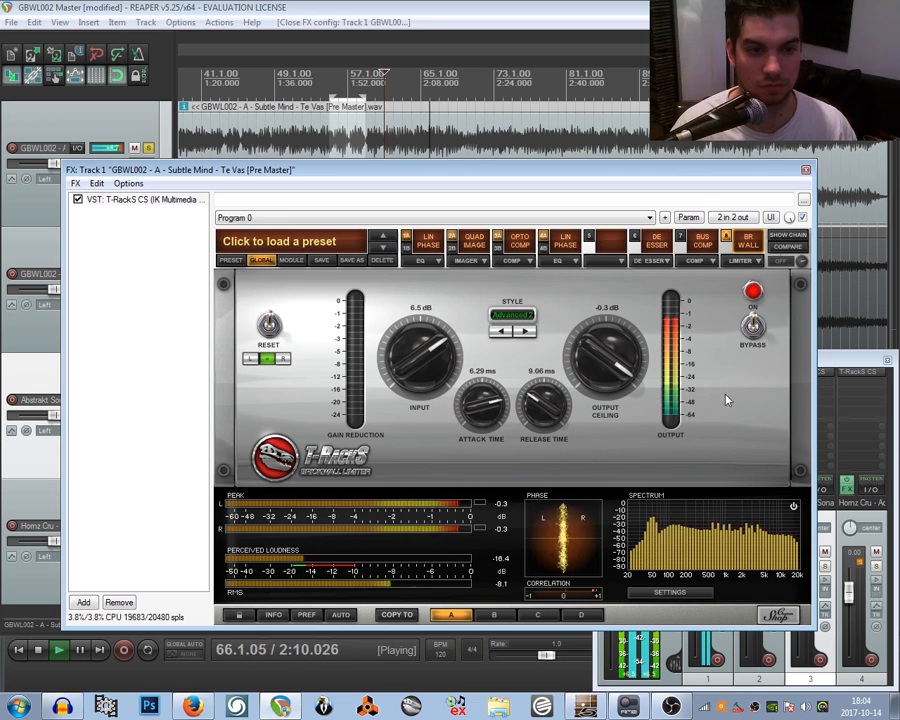
- Toggle Compare repeatedly during playback to audition the master with and without the chain, then stop and move the FX window up slightly
{"action": "left_click", "coordinate": [800, 250]}
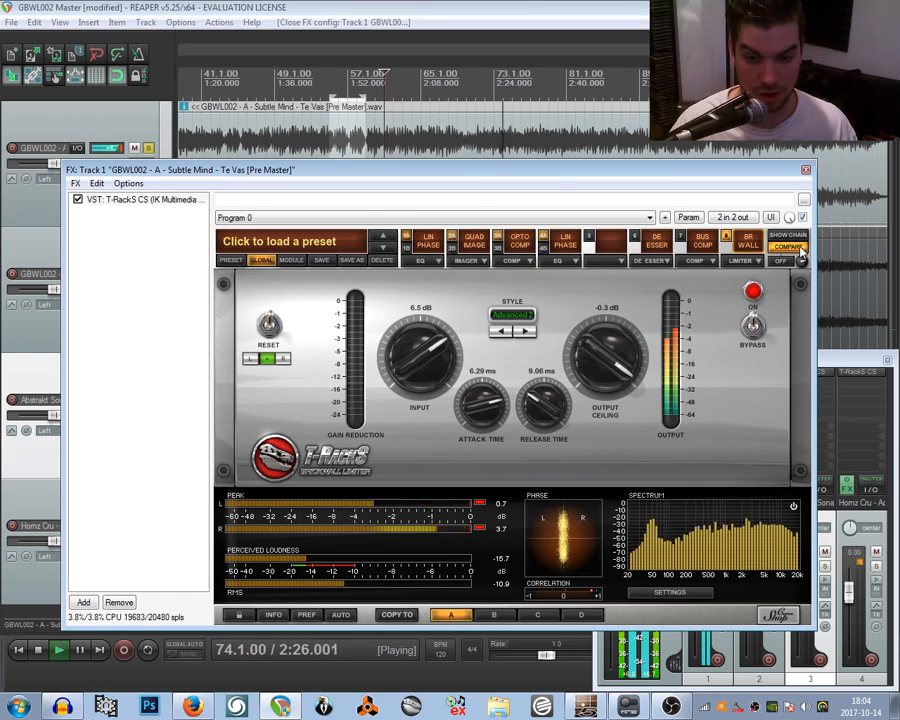
{"action": "left_click", "coordinate": [801, 251]}
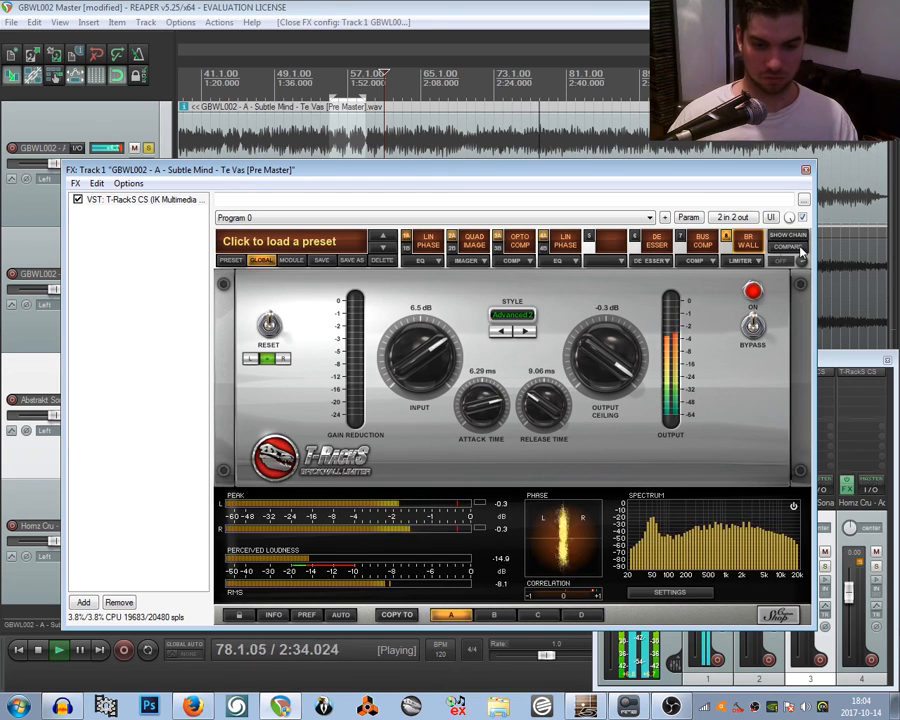
{"action": "left_click", "coordinate": [799, 250]}
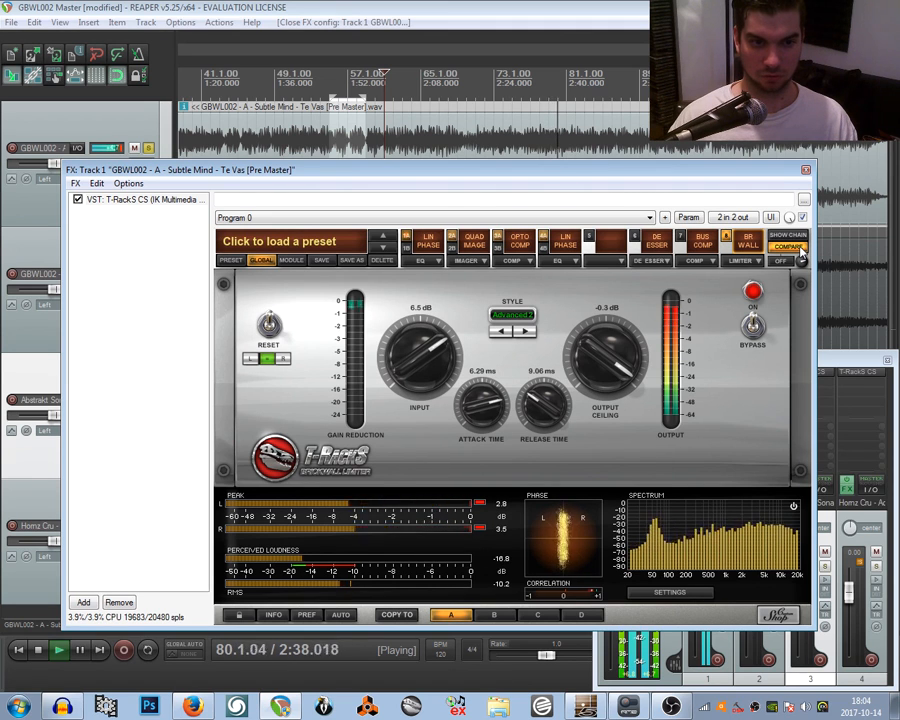
{"action": "left_click", "coordinate": [799, 249]}
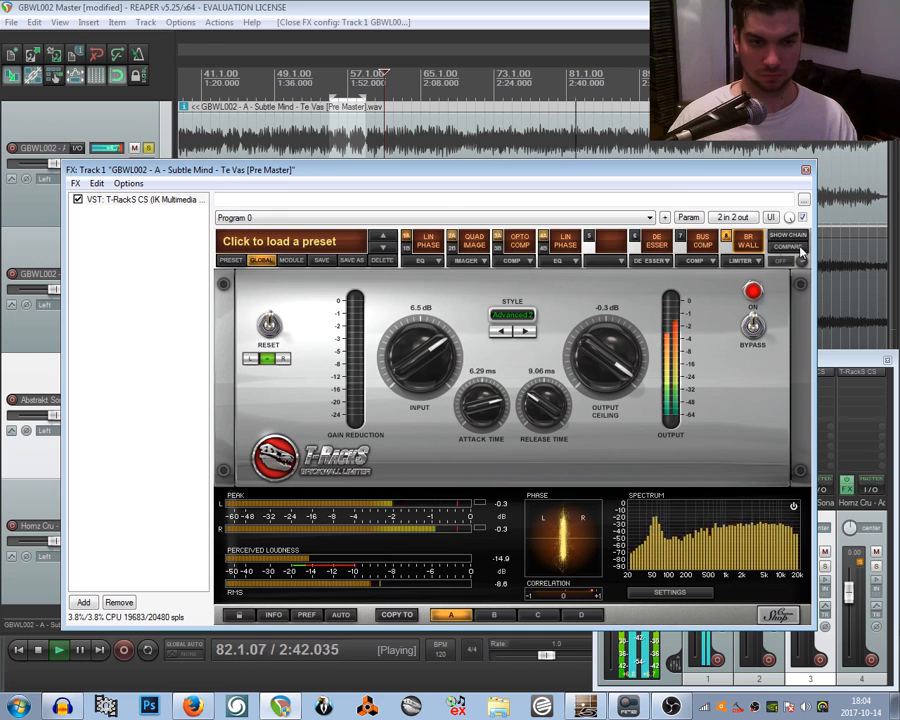
{"action": "left_click", "coordinate": [799, 249]}
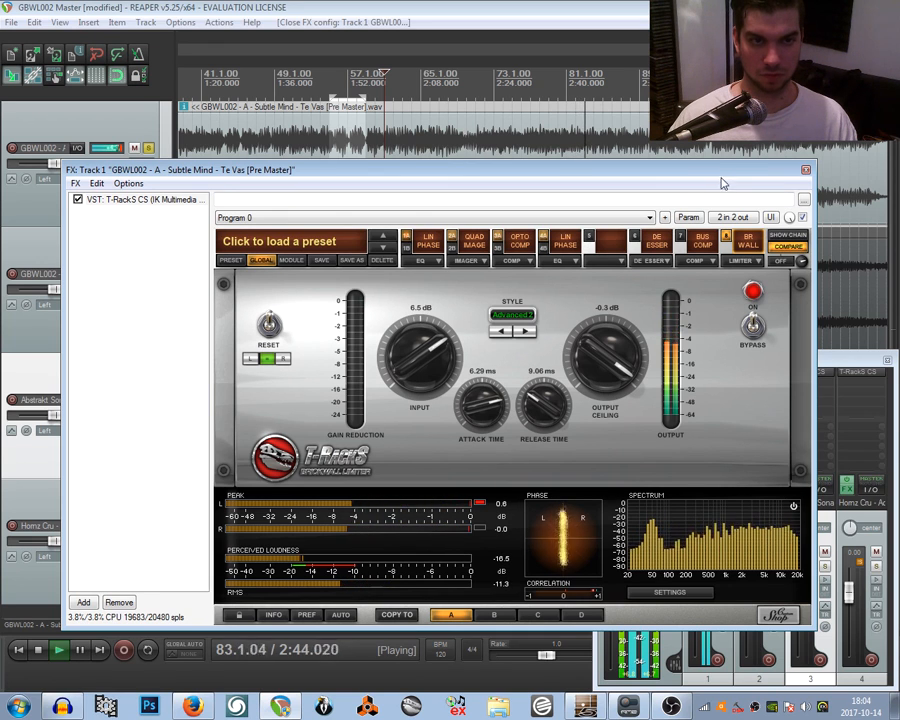
{"action": "key", "text": "space"}
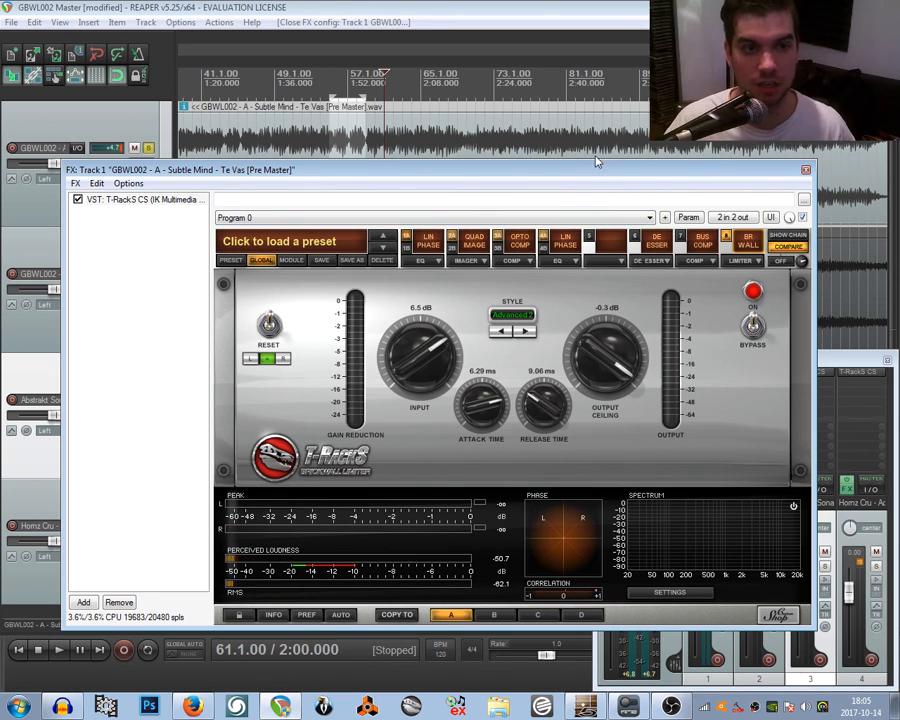
{"action": "left_click_drag", "start_coordinate": [597, 162], "coordinate": [601, 145]}
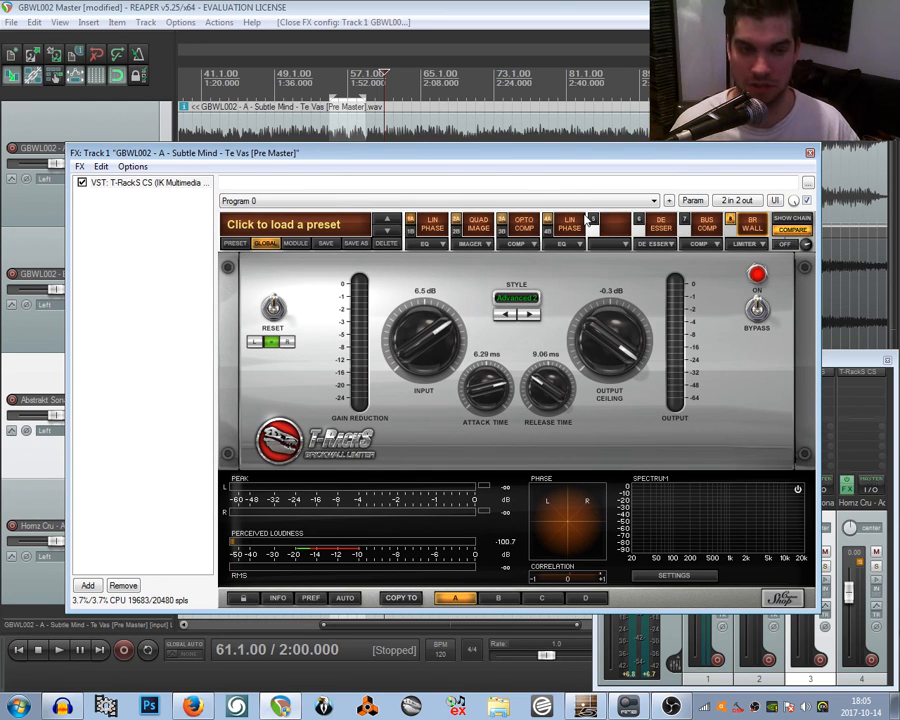
- During playback from bar 70, set band 4 of the second Linear Phase EQ, in slot 4, to 3.38 kHz with a 2.9 dB boost
{"action": "left_click_drag", "start_coordinate": [622, 137], "coordinate": [692, 116]}
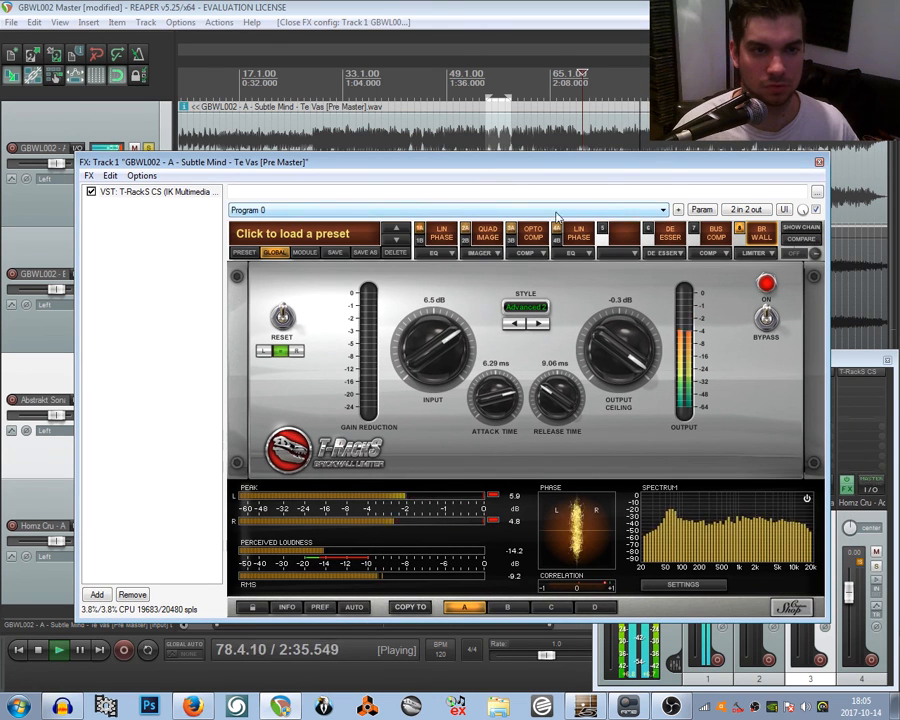
{"action": "left_click", "coordinate": [556, 231]}
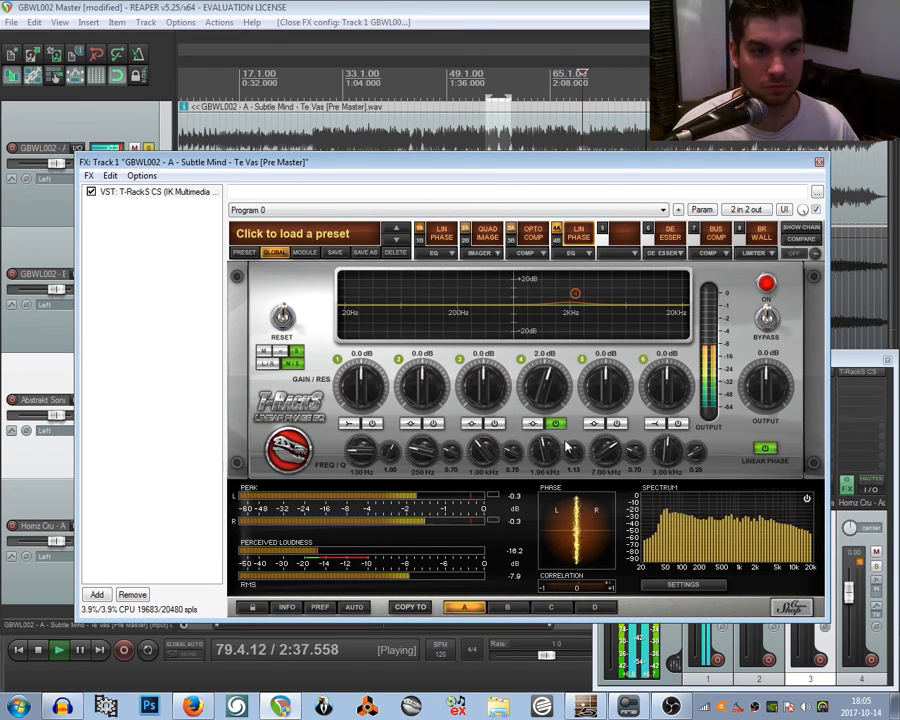
{"action": "left_click_drag", "start_coordinate": [543, 384], "coordinate": [543, 389]}
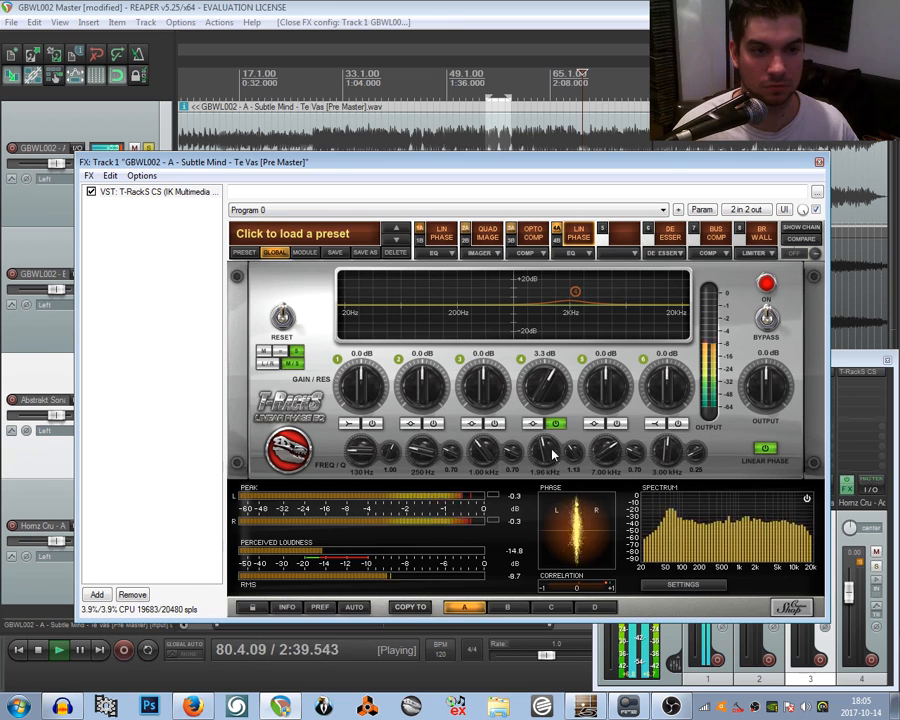
{"action": "left_click_drag", "start_coordinate": [546, 450], "coordinate": [544, 431]}
{"action": "mouse_move", "coordinate": [538, 381]}
{"action": "left_mouse_down"}
{"action": "mouse_move", "coordinate": [537, 391]}
{"action": "mouse_move", "coordinate": [536, 380]}
{"action": "left_mouse_up"}
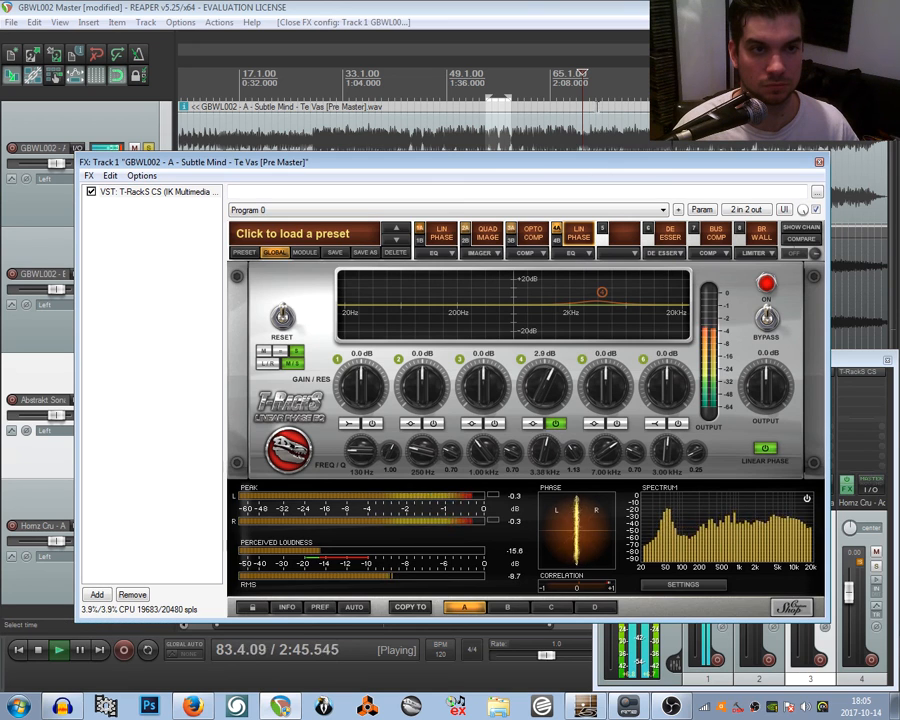
- Replay from around bar 72, widening the EQ's band 4 to a Q of 0.98 and raising its gain to 3.2 dB
{"action": "left_click", "coordinate": [594, 97]}
{"action": "left_click_drag", "start_coordinate": [574, 453], "coordinate": [576, 461]}
{"action": "left_click_drag", "start_coordinate": [530, 397], "coordinate": [533, 389]}
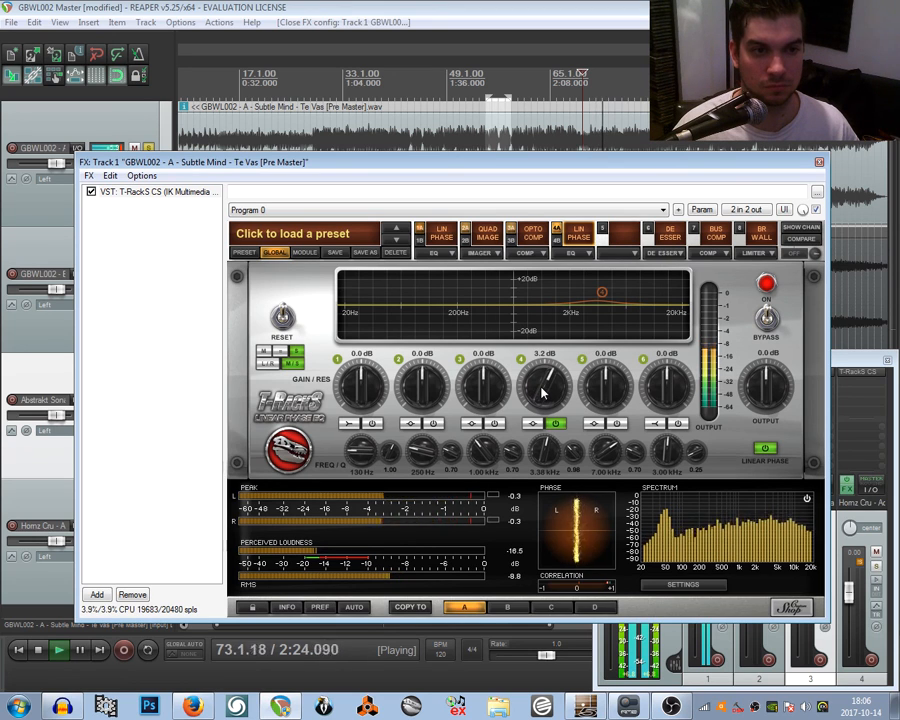
- Audition the track with Compare switched on and off again, then stop playback
{"action": "left_click", "coordinate": [812, 241]}
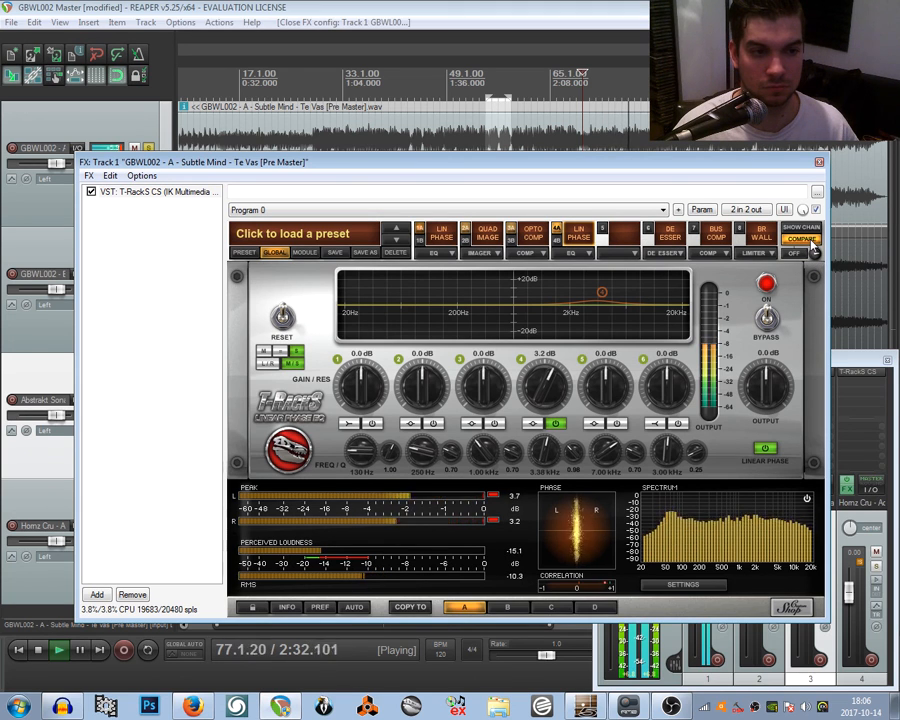
{"action": "left_click", "coordinate": [811, 242]}
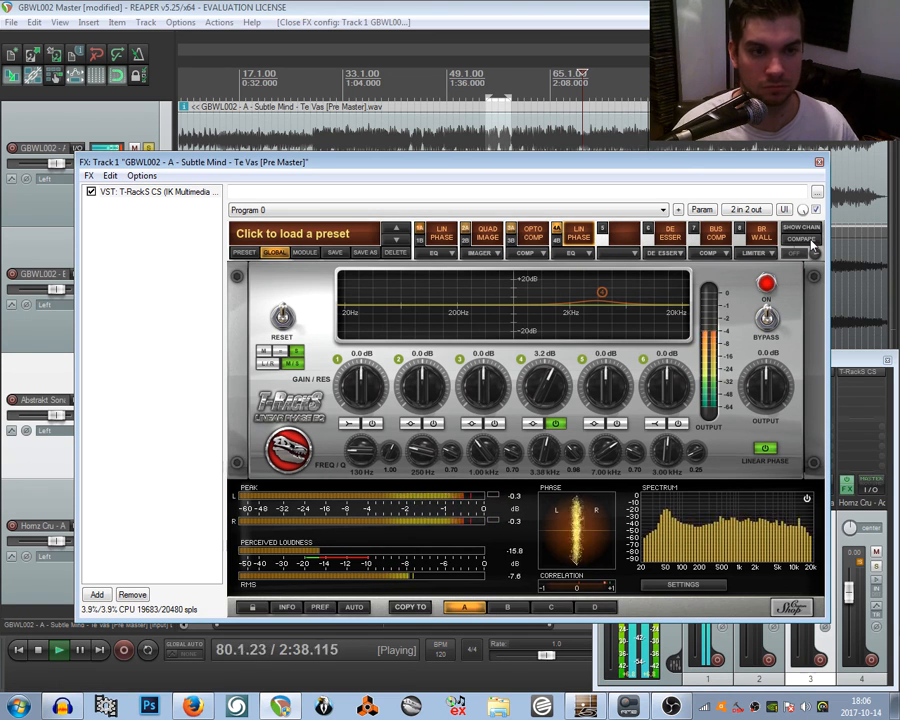
{"action": "key", "text": "space"}
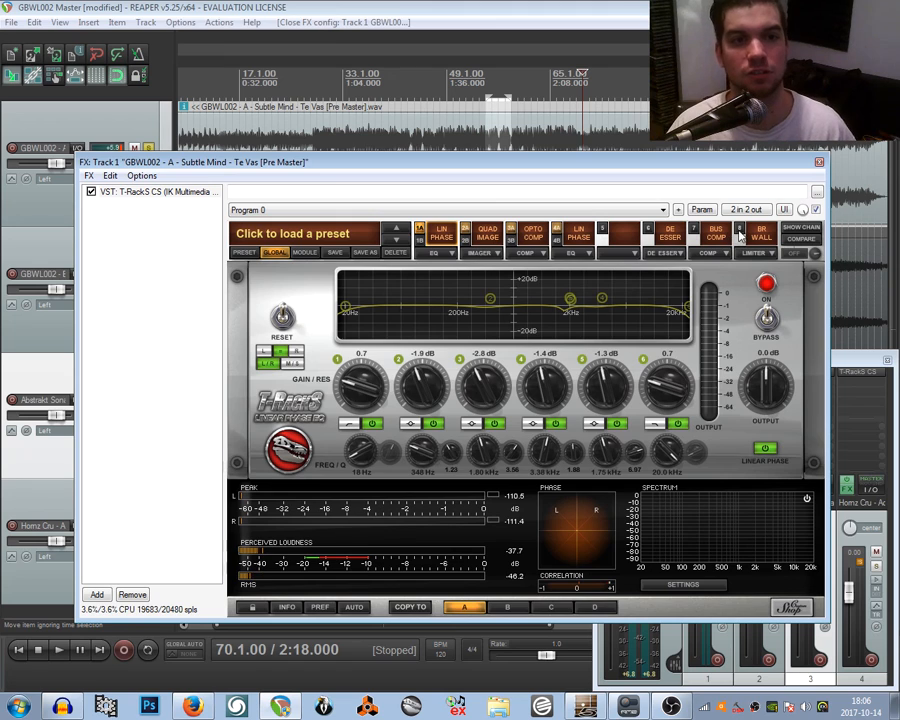
- Show the Brickwall Limiter's settings and place the edit cursor at bar 27 in the track's early section
{"action": "left_click", "coordinate": [739, 233]}
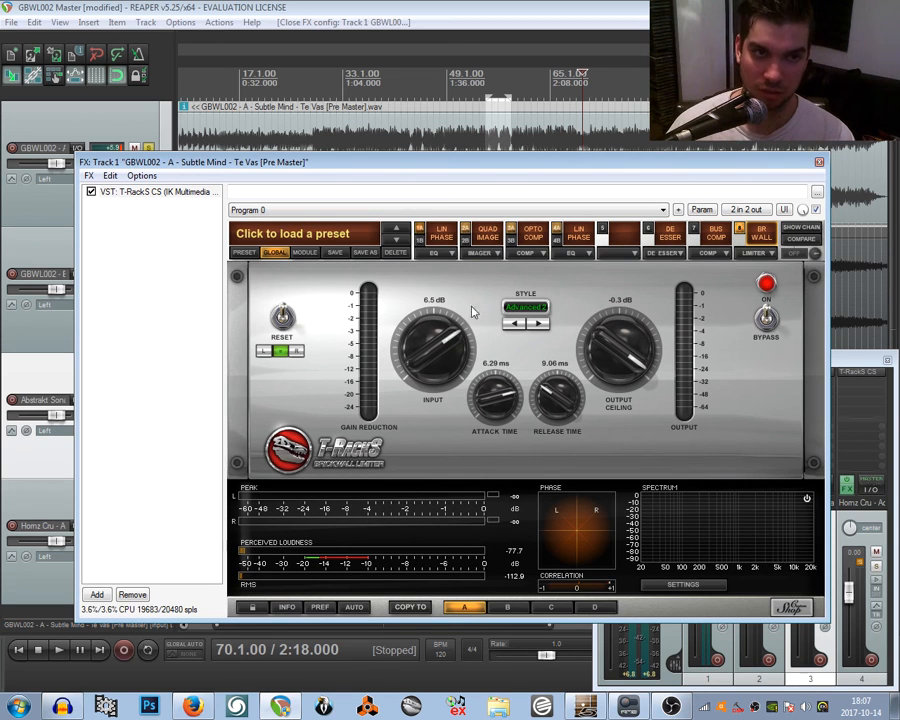
{"action": "left_click", "coordinate": [206, 88]}
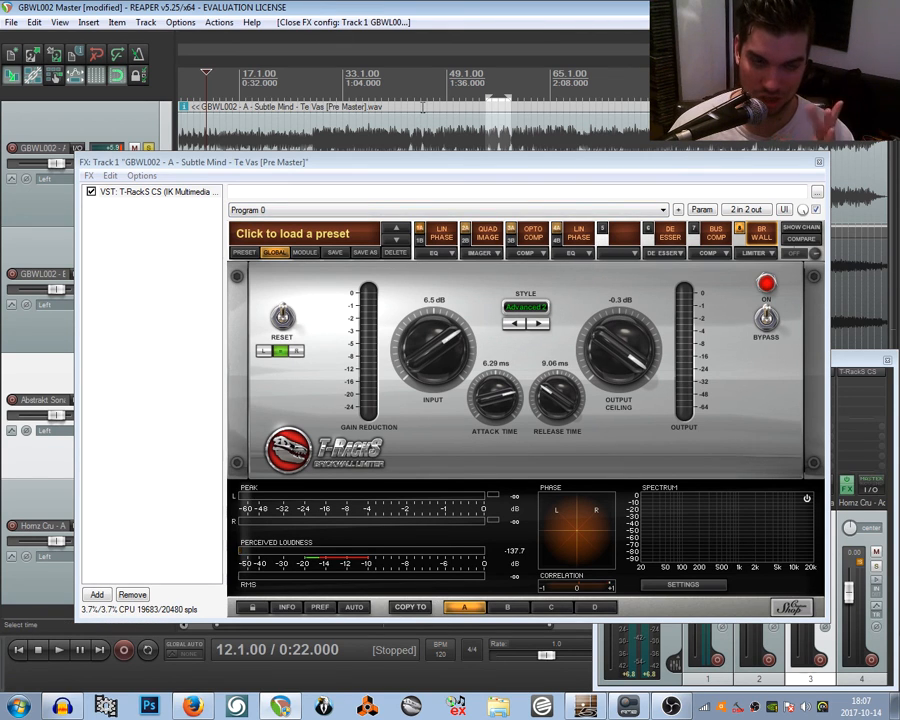
{"action": "left_click", "coordinate": [279, 73]}
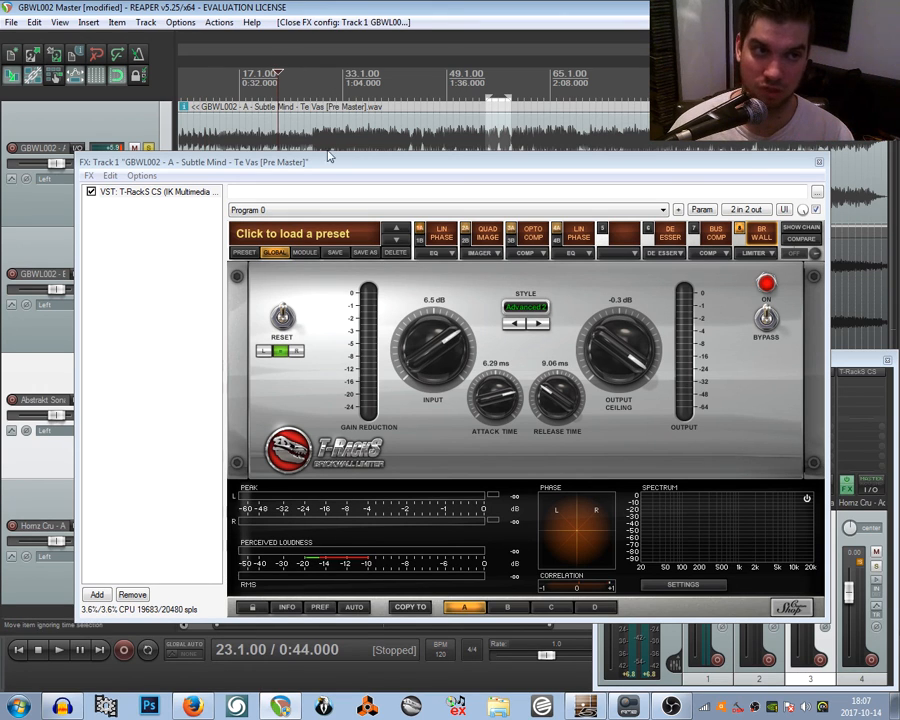
{"action": "left_click", "coordinate": [304, 73]}
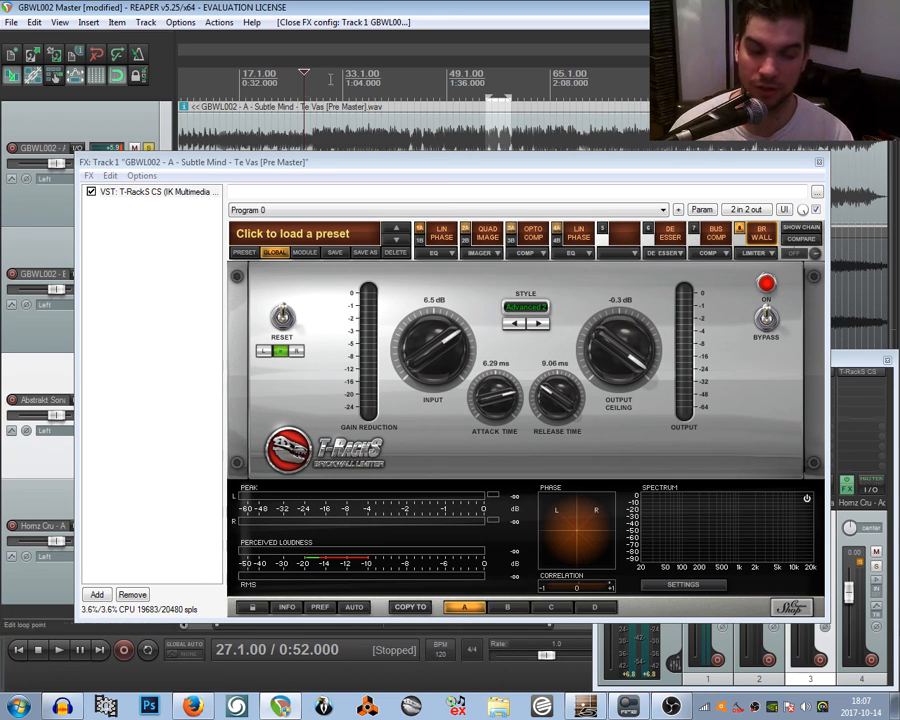
{"action": "scroll", "coordinate": [308, 88], "scroll_direction": "down", "scroll_amount": 2}
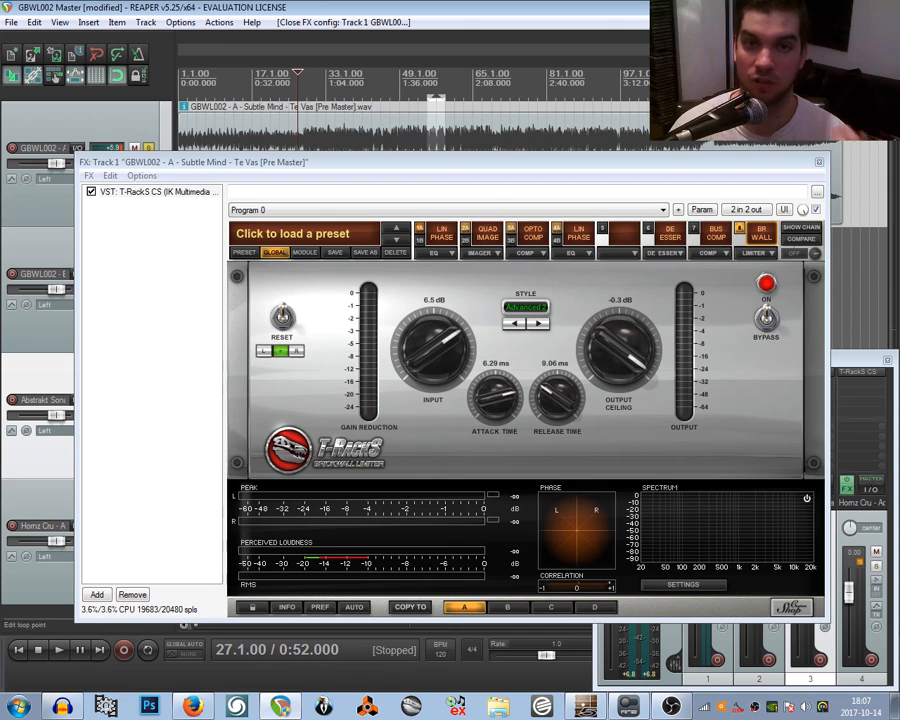